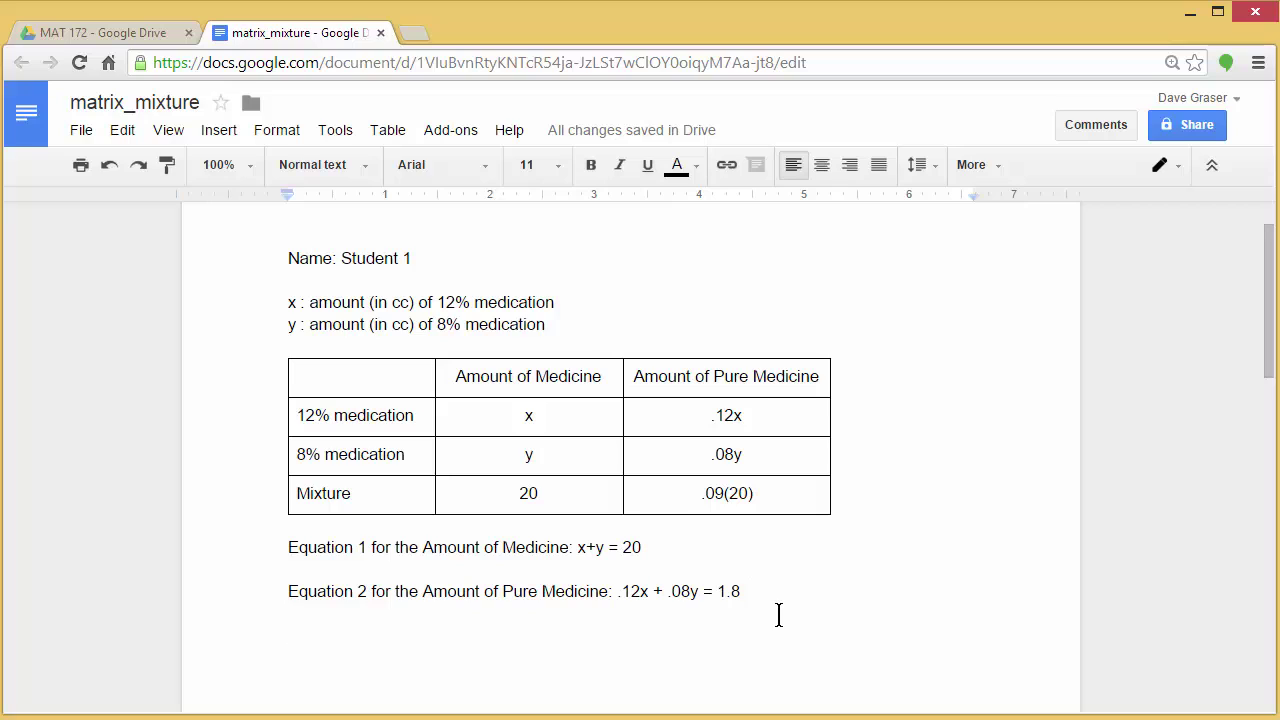
Add the line "Put into Augmented Matrix" below Equation 2 and start a new line beneath it.
text(Put into )
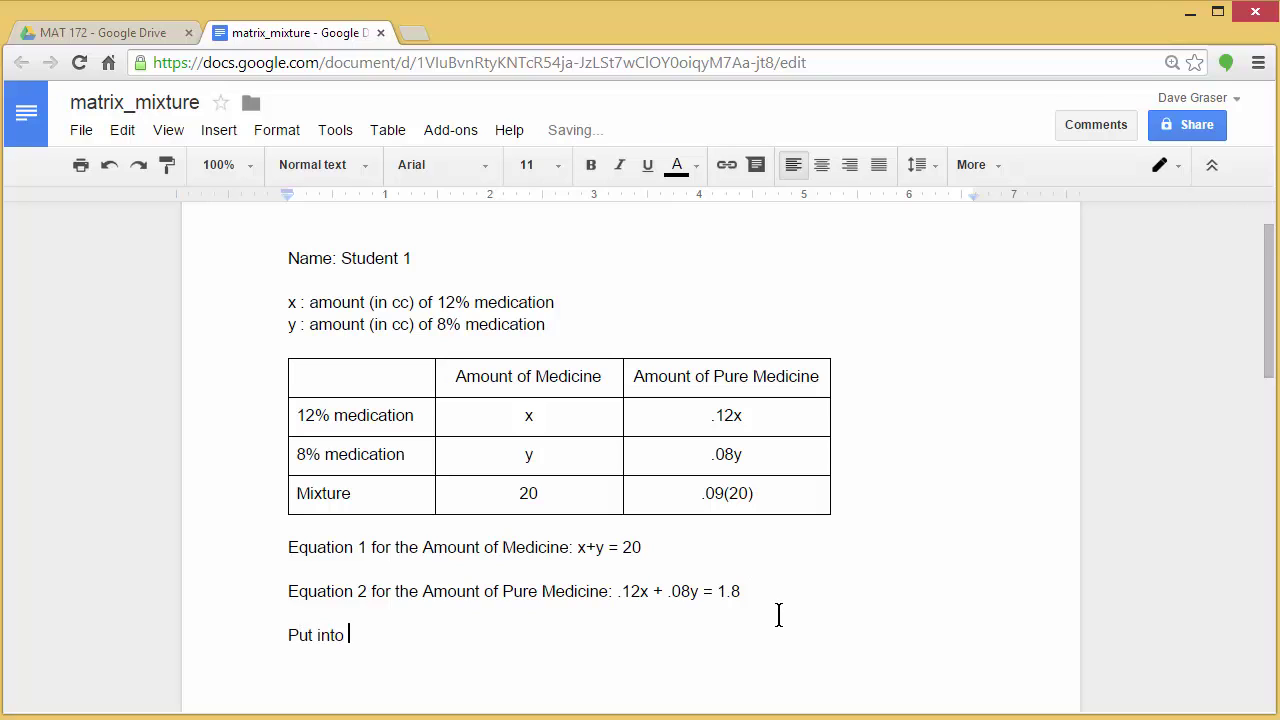
text(Augmented Matrix)
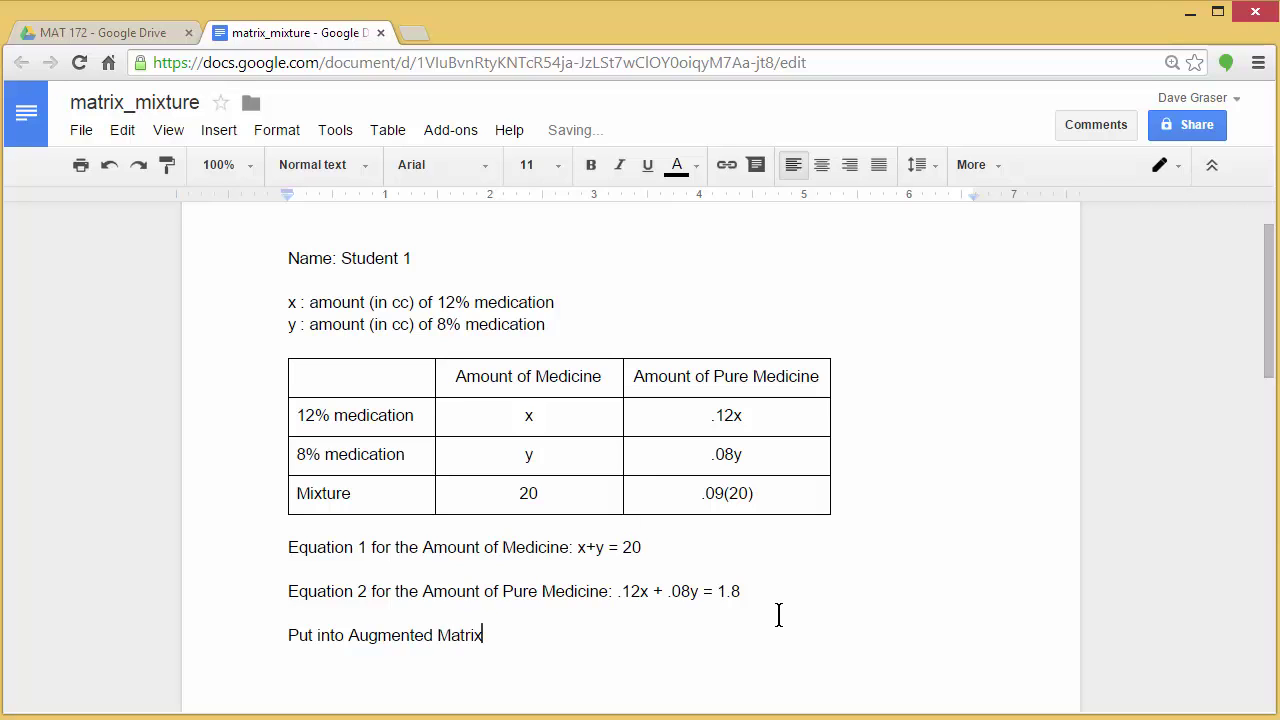
key(Return)
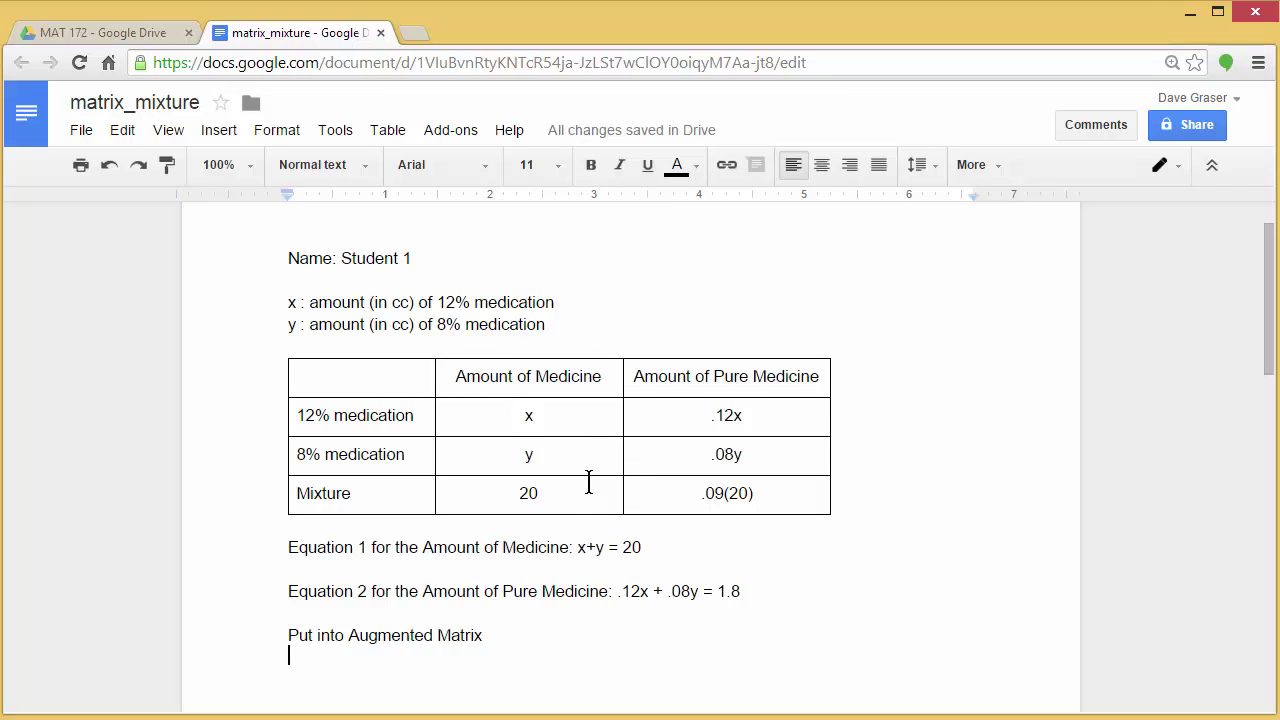
Insert a table with three columns and two rows under the "Put into Augmented Matrix" line.
click(226, 134)
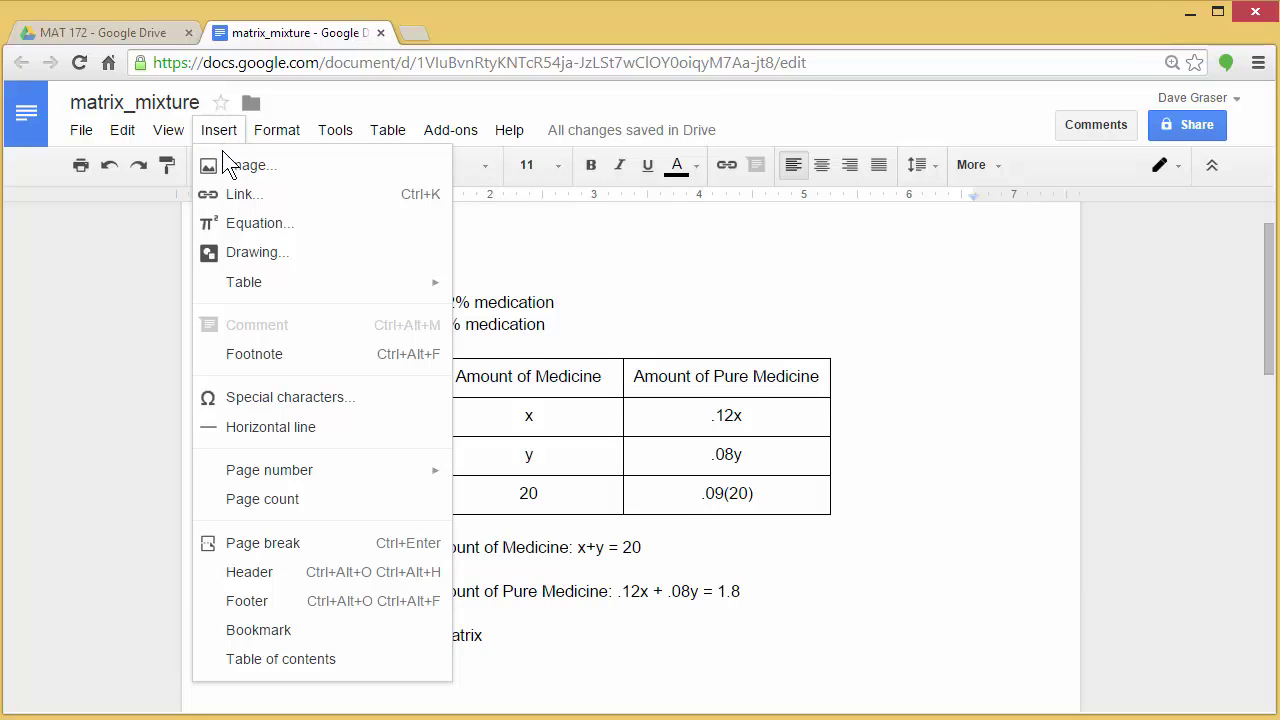
mouse_move(252, 284)
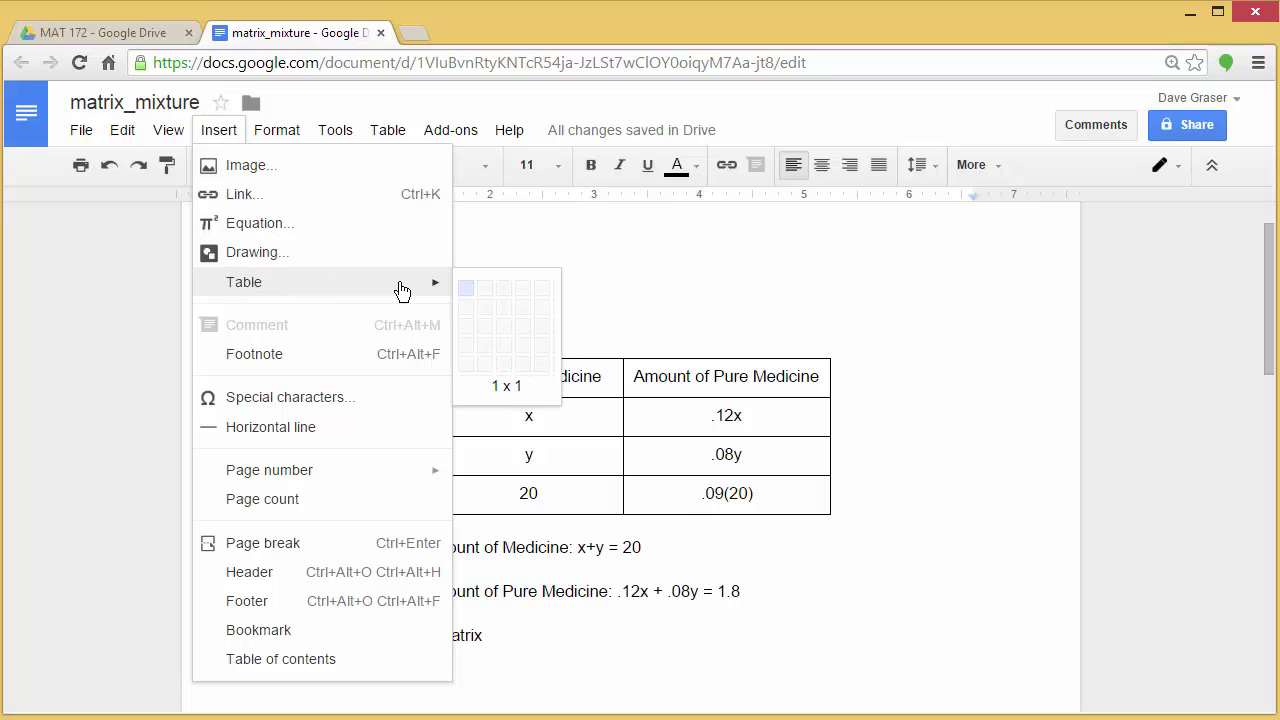
click(508, 304)
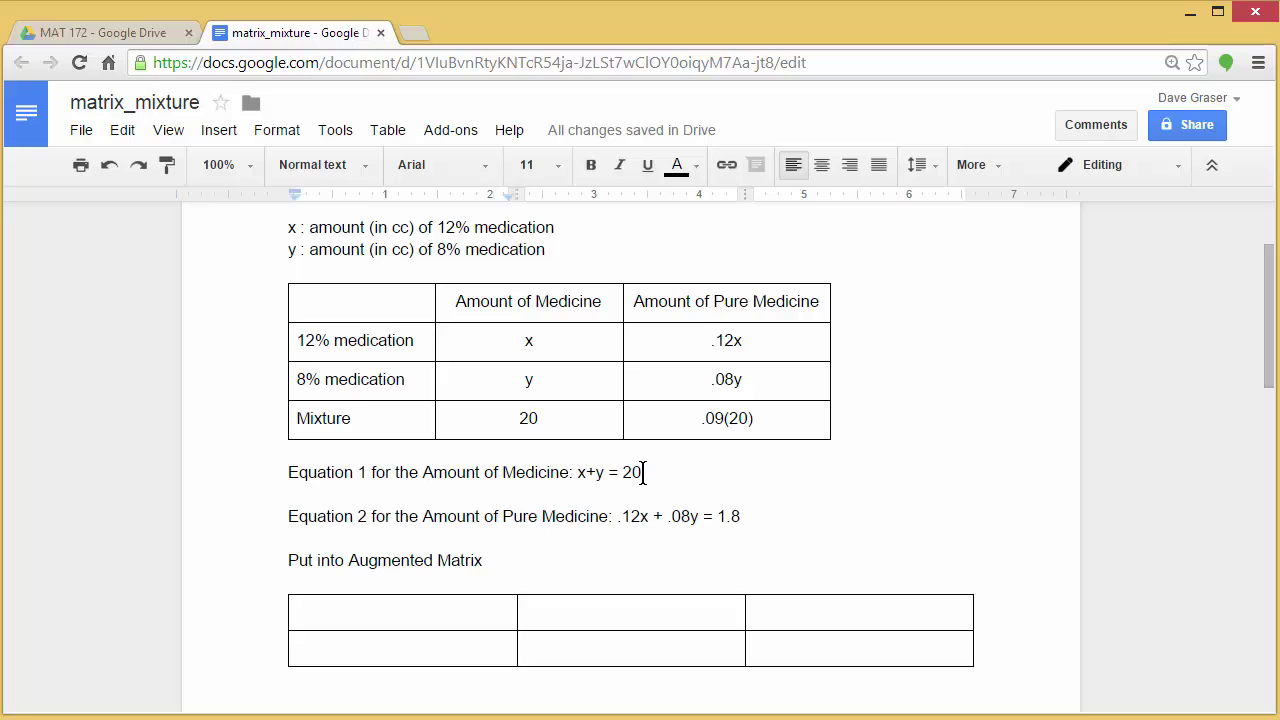
Fill the first row of the new table with the Equation 1 values 1, 1 and 20.
double_click(411, 615)
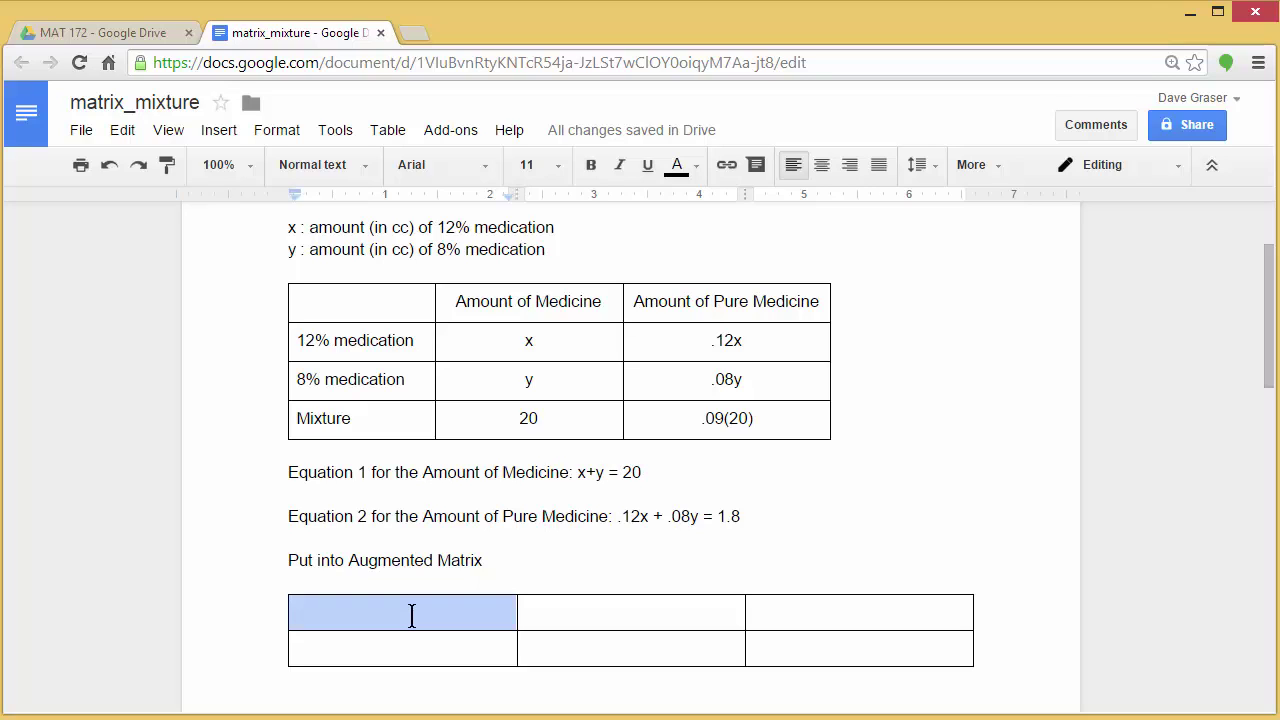
text(1)
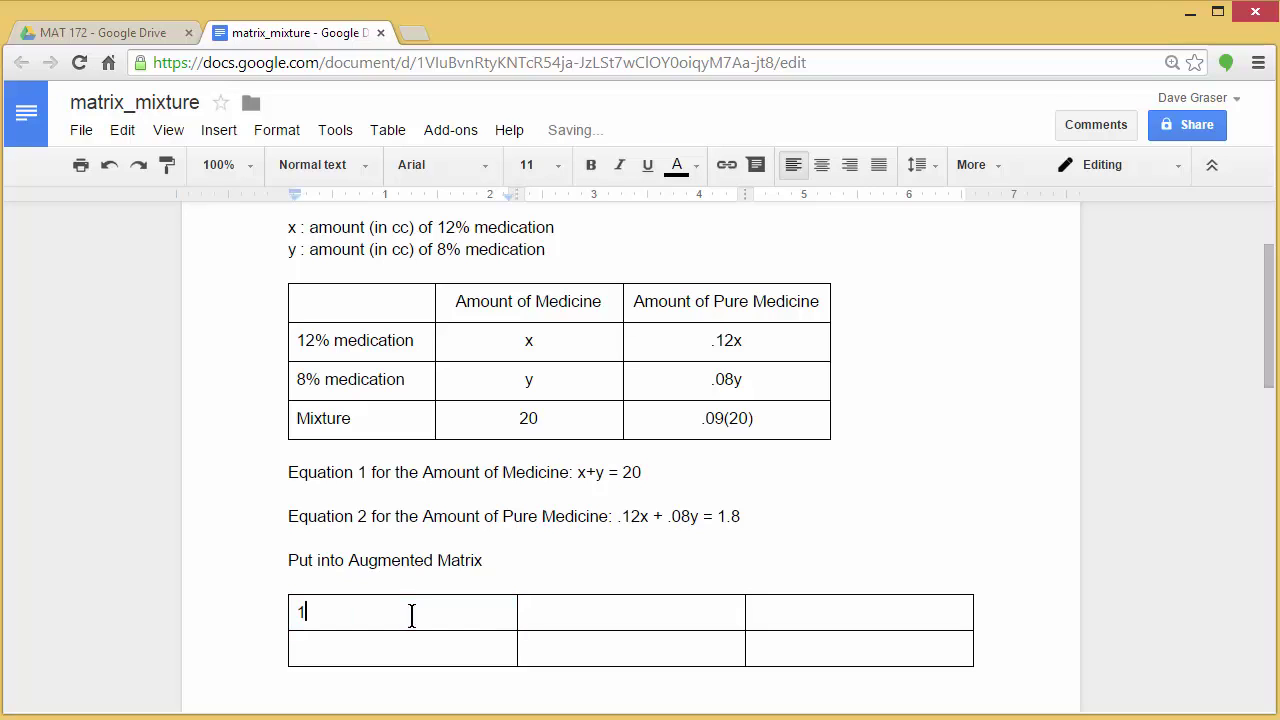
double_click(566, 610)
text(1)
double_click(774, 612)
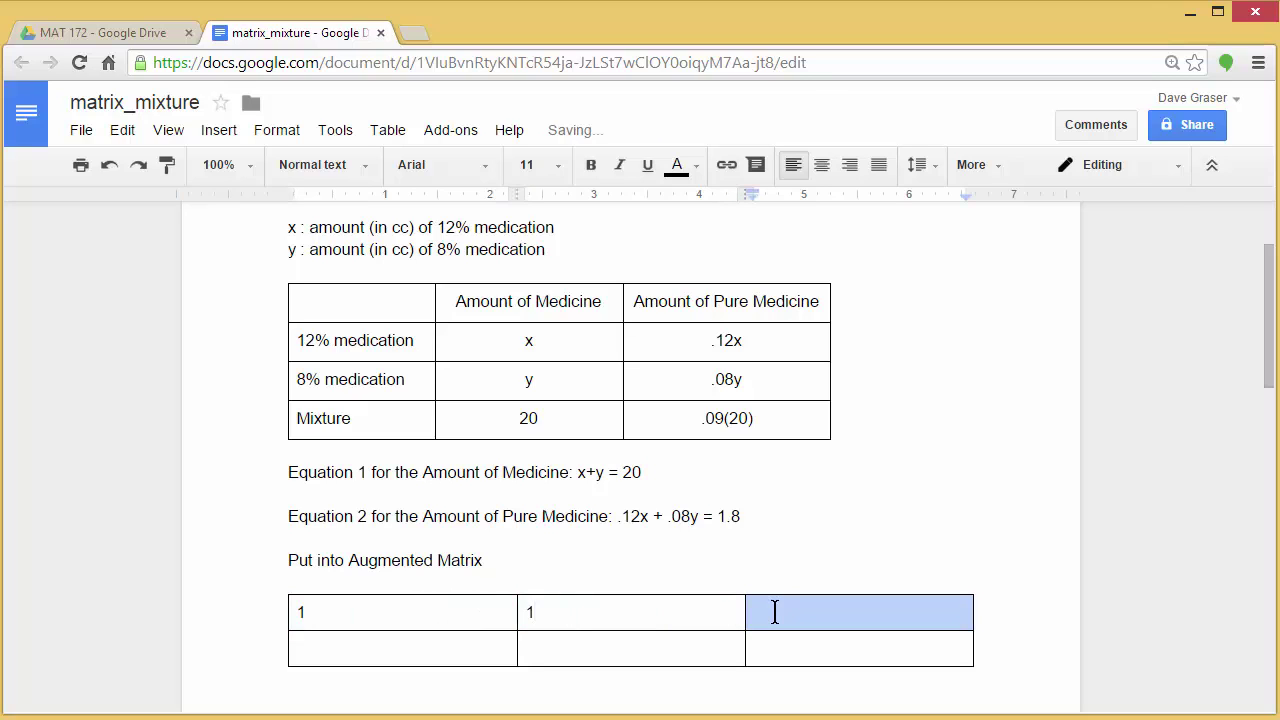
text(20)
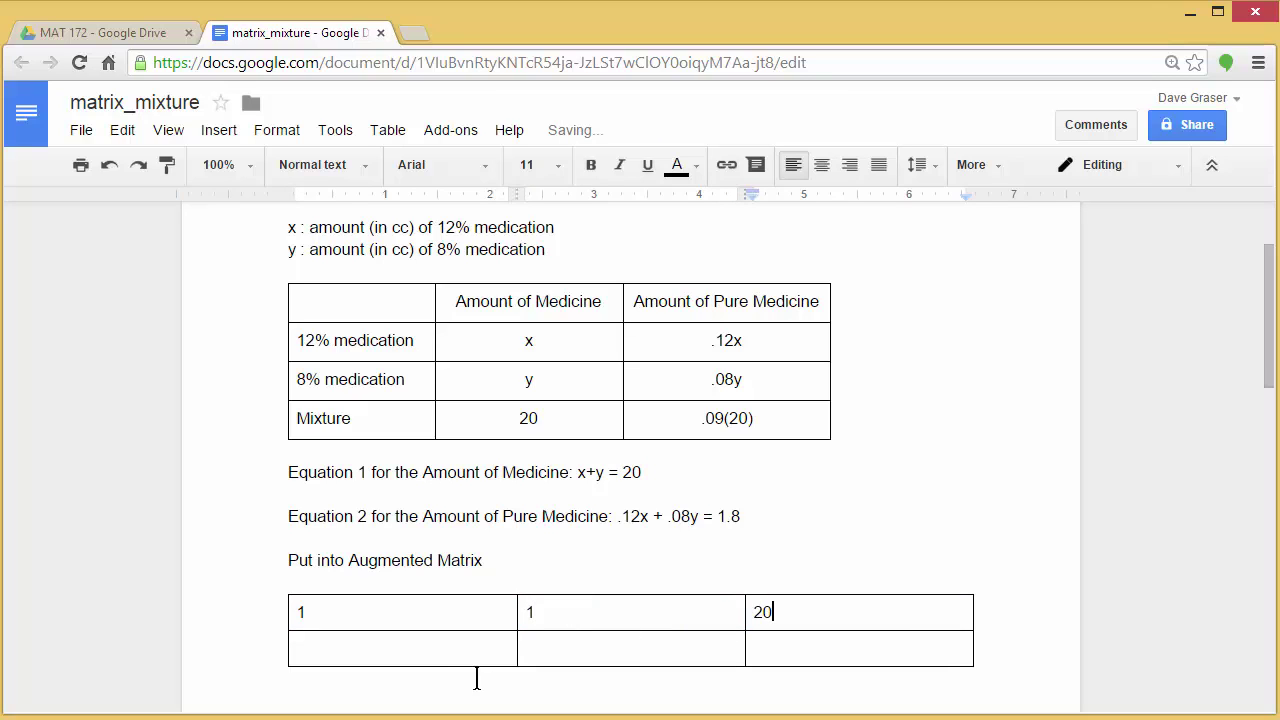
Fill the second row of the matrix table with the Equation 2 values .12, .08 and 1.8.
double_click(384, 652)
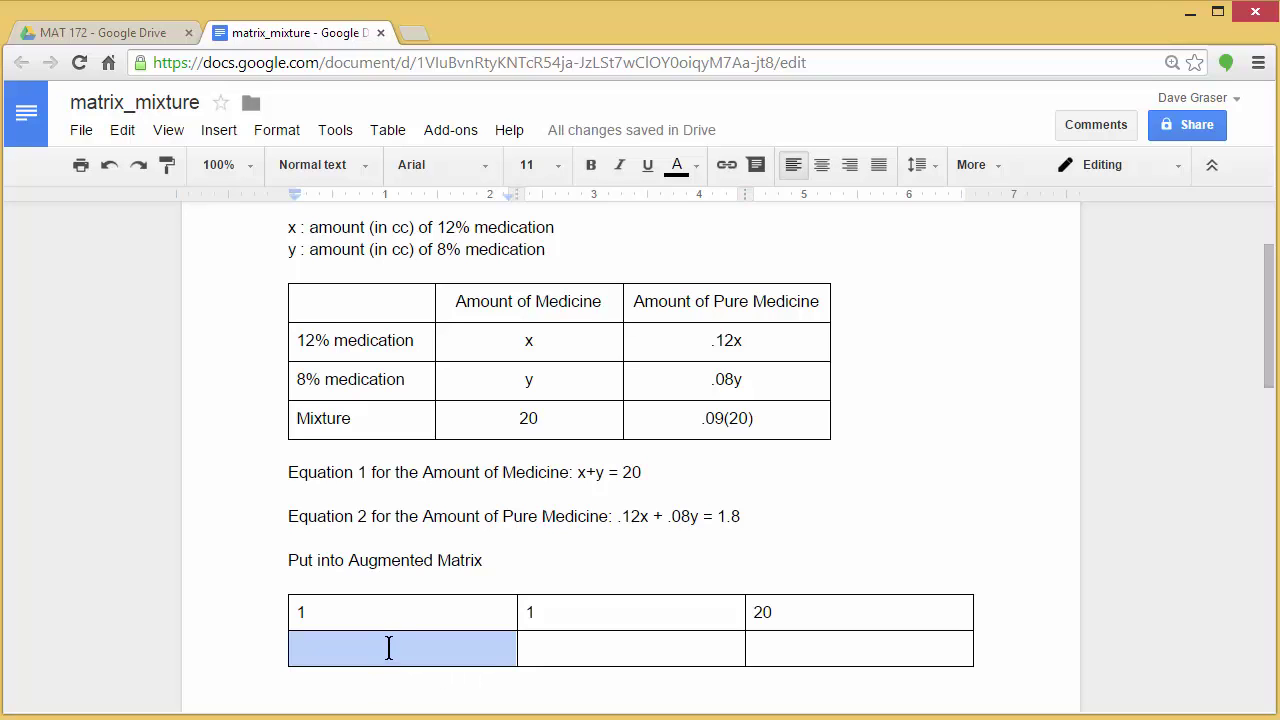
text(.12)
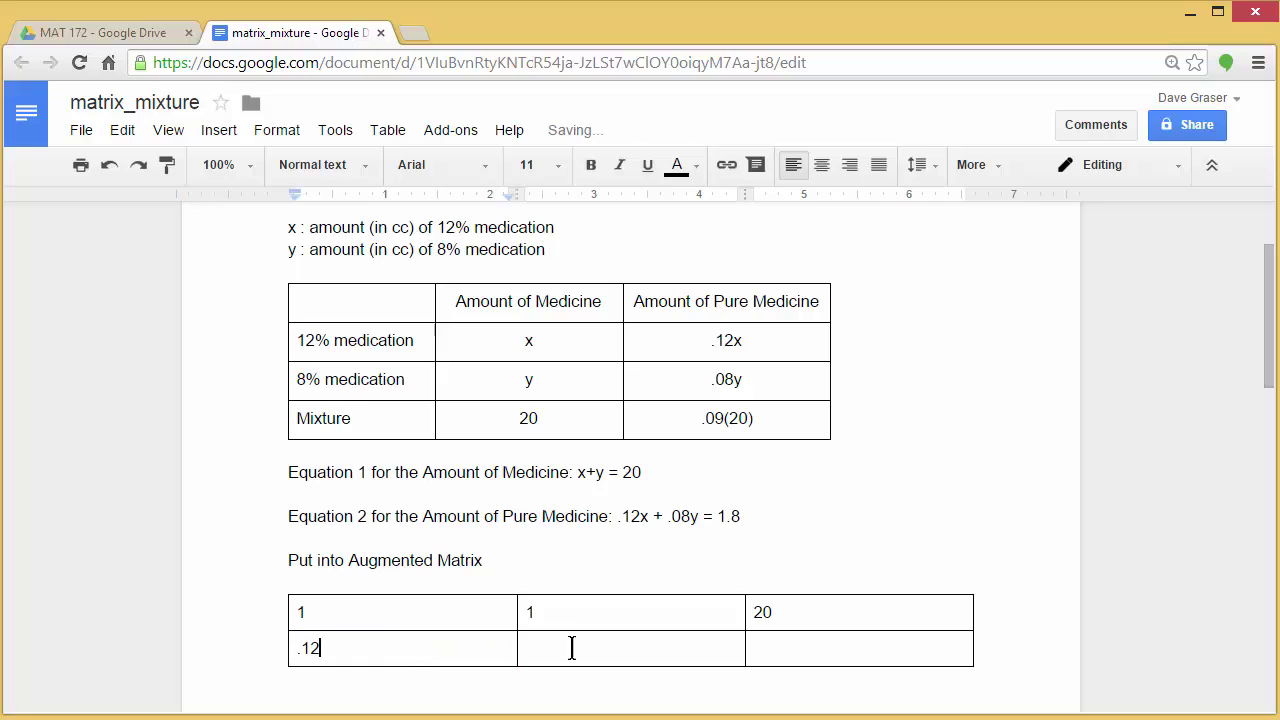
key(Tab)
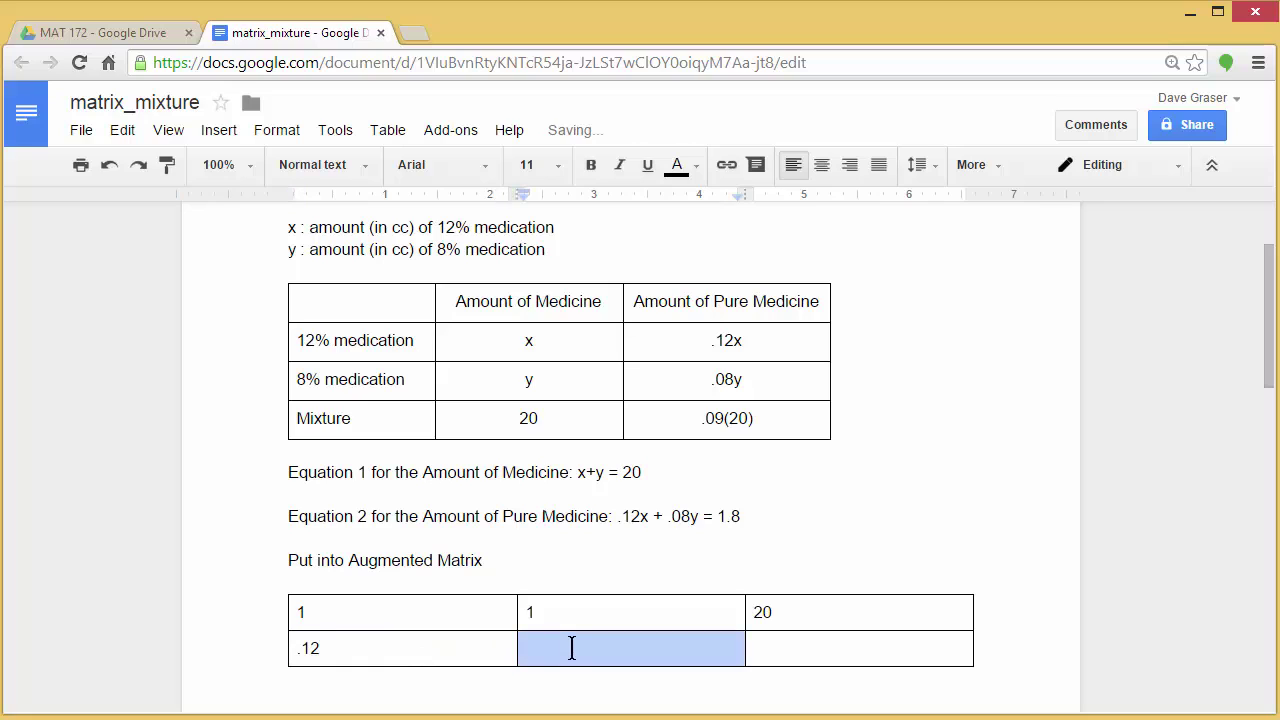
text(.08)
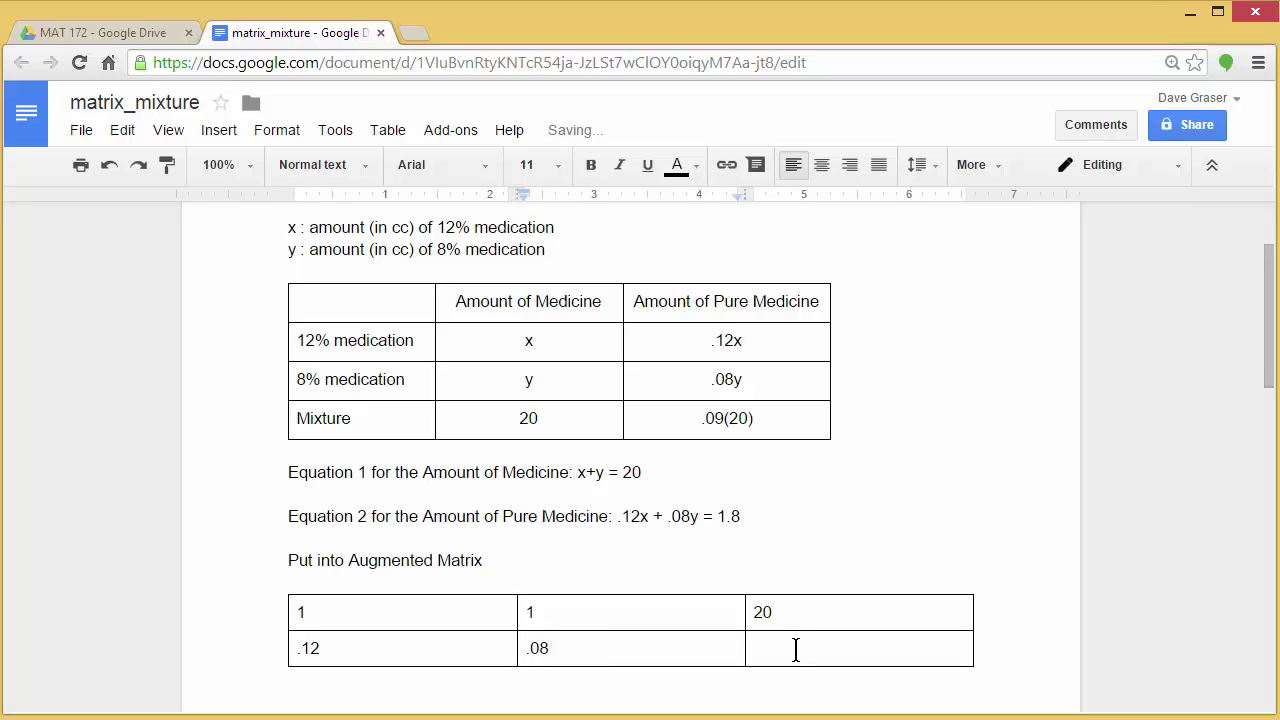
key(Tab)
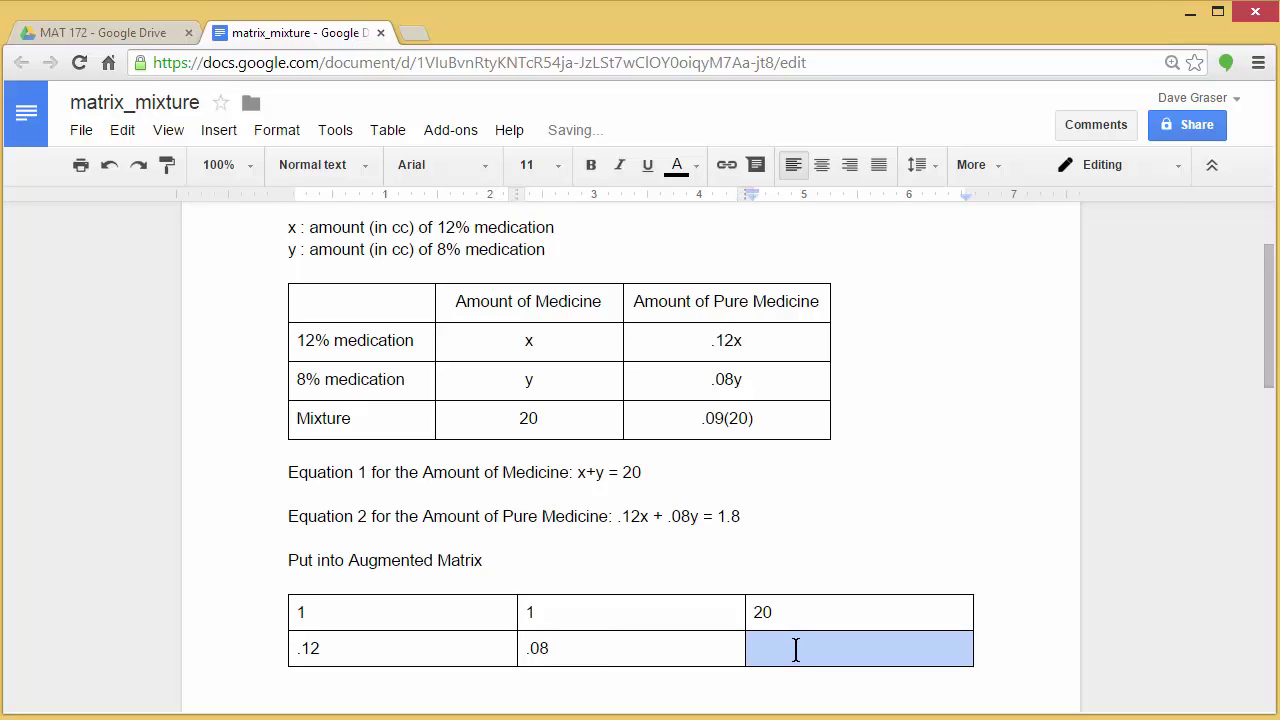
text(1.8)
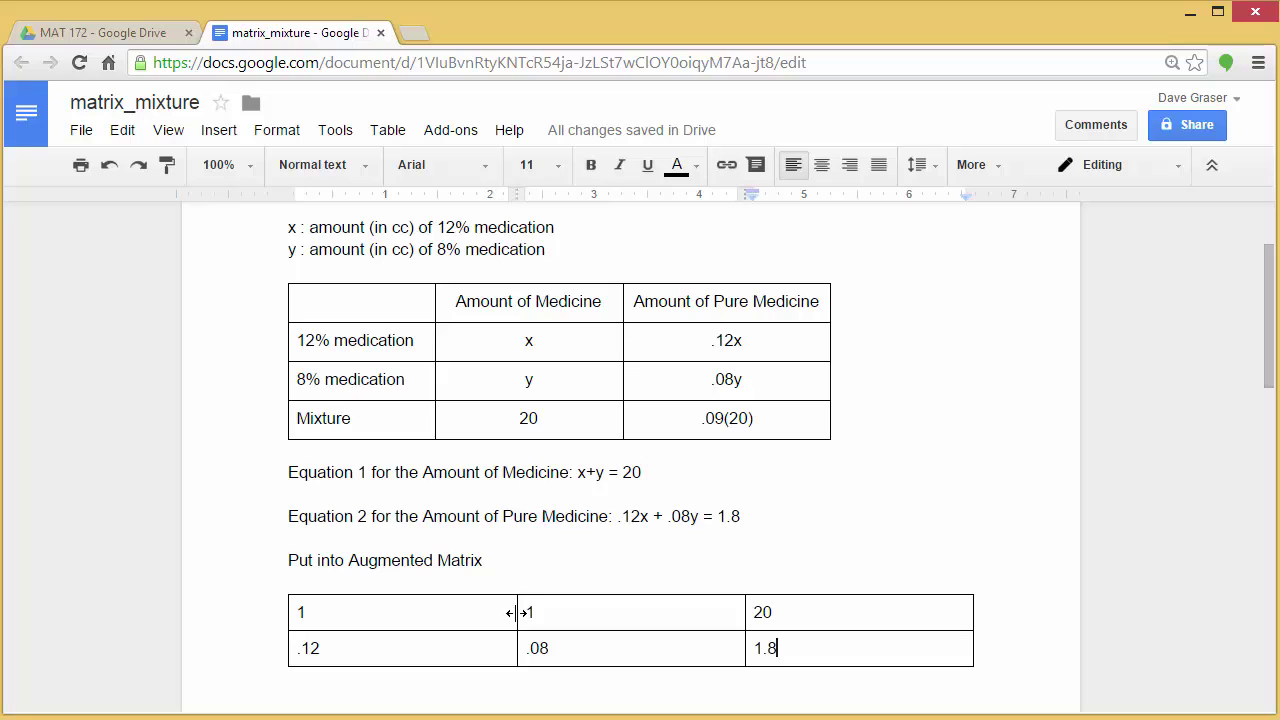
Narrow all three columns of the matrix table so they fit closely around their numbers.
drag(517, 613, 372, 612)
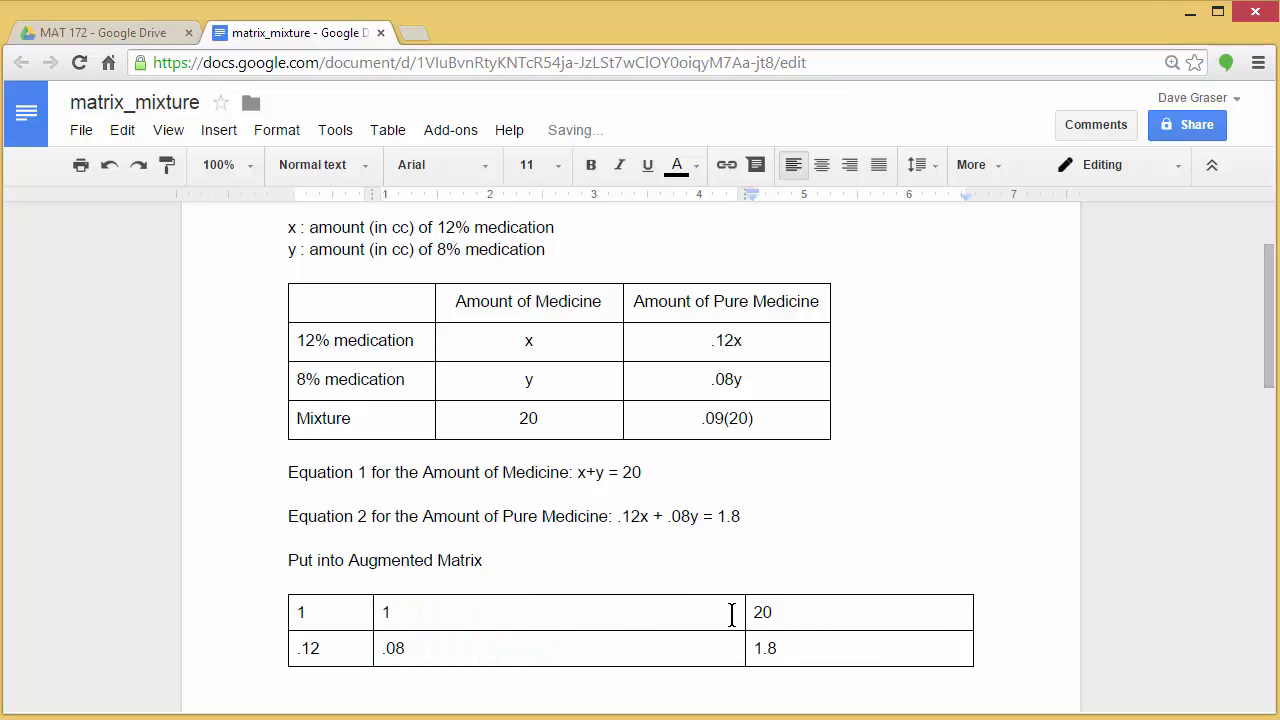
drag(745, 613, 449, 612)
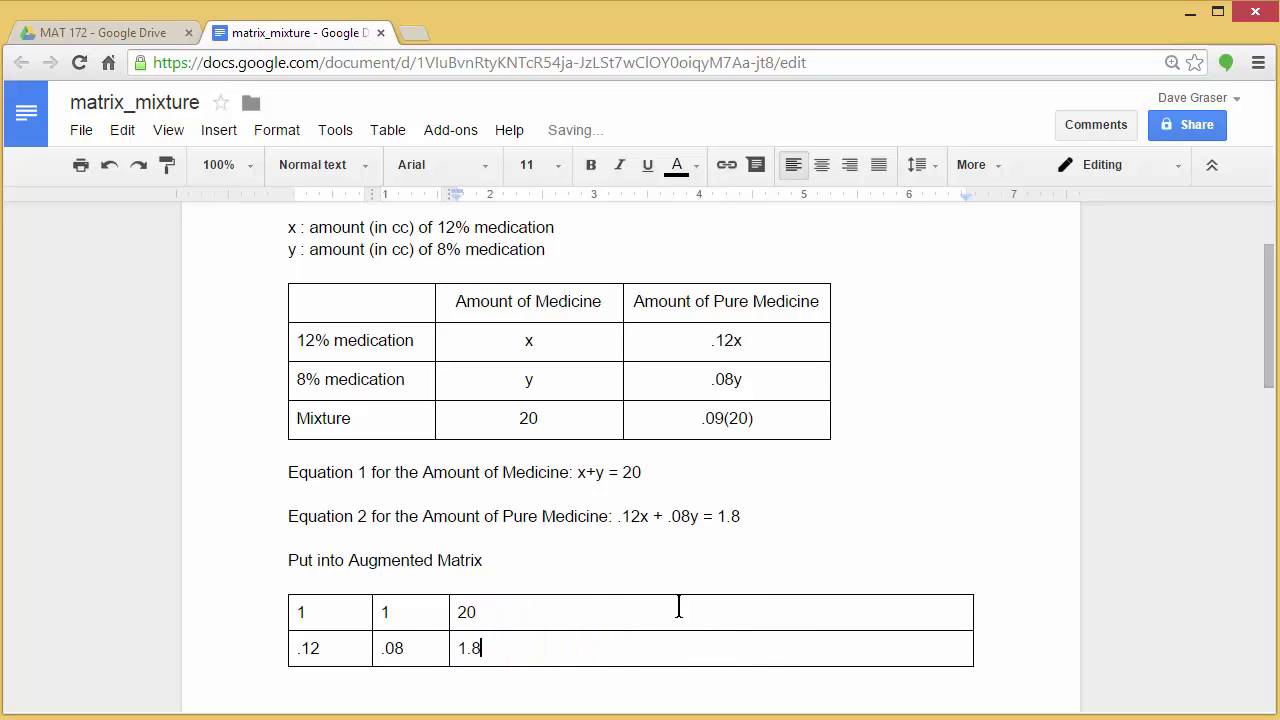
drag(973, 608, 516, 612)
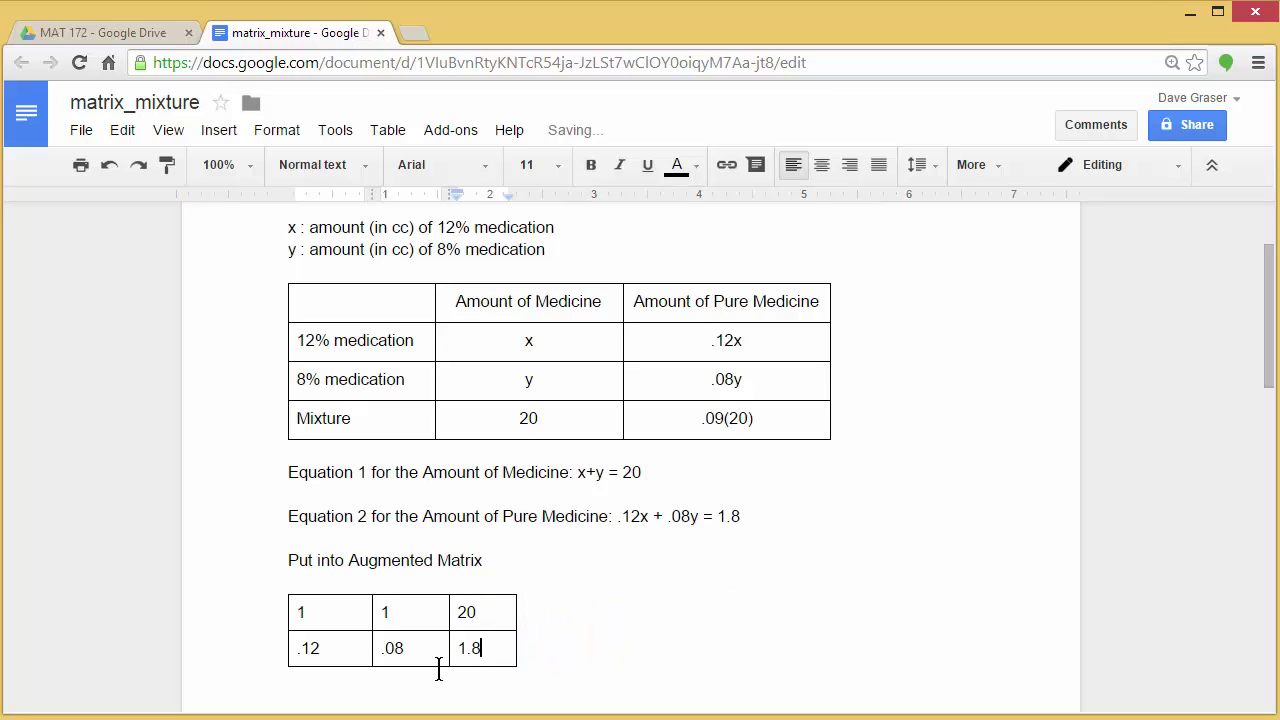
Center the contents of all six cells in the matrix table.
click(314, 610)
drag(314, 610, 463, 648)
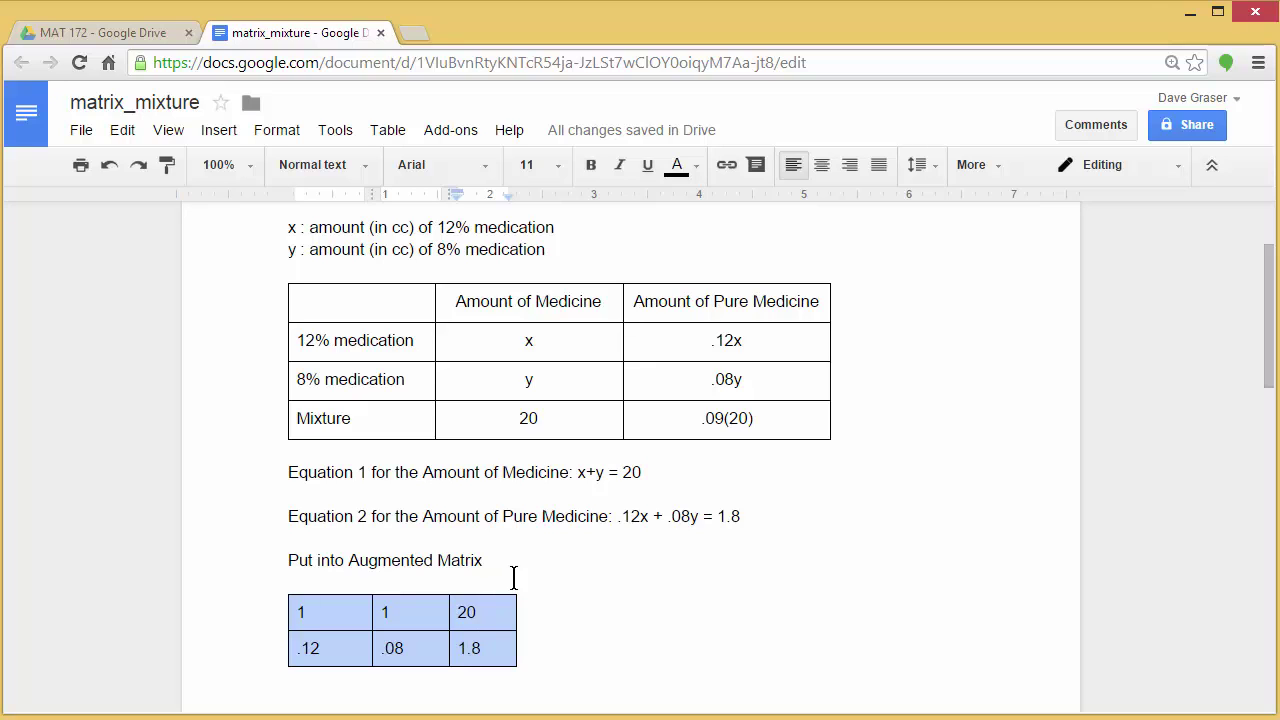
click(824, 167)
click(581, 624)
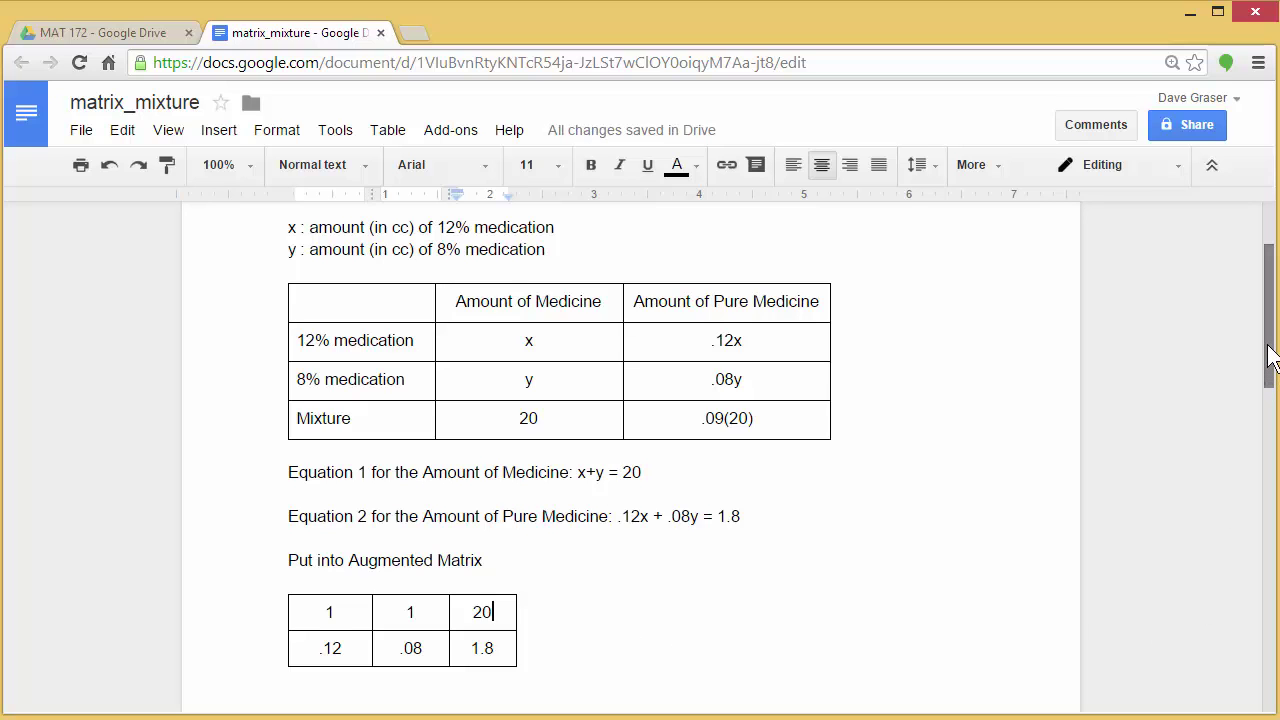
Write the row operation "-.12R1 + R2 -> R2" on a new line below the matrix table.
drag(1267, 352, 1275, 440)
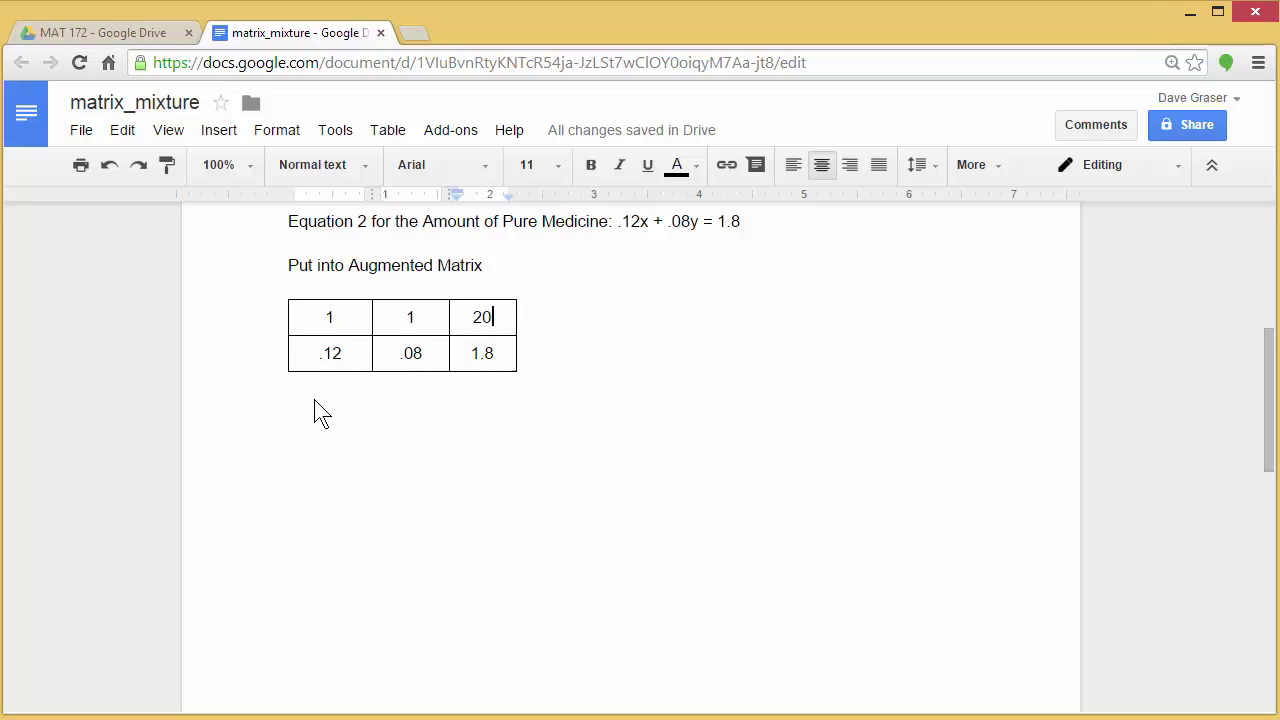
click(490, 437)
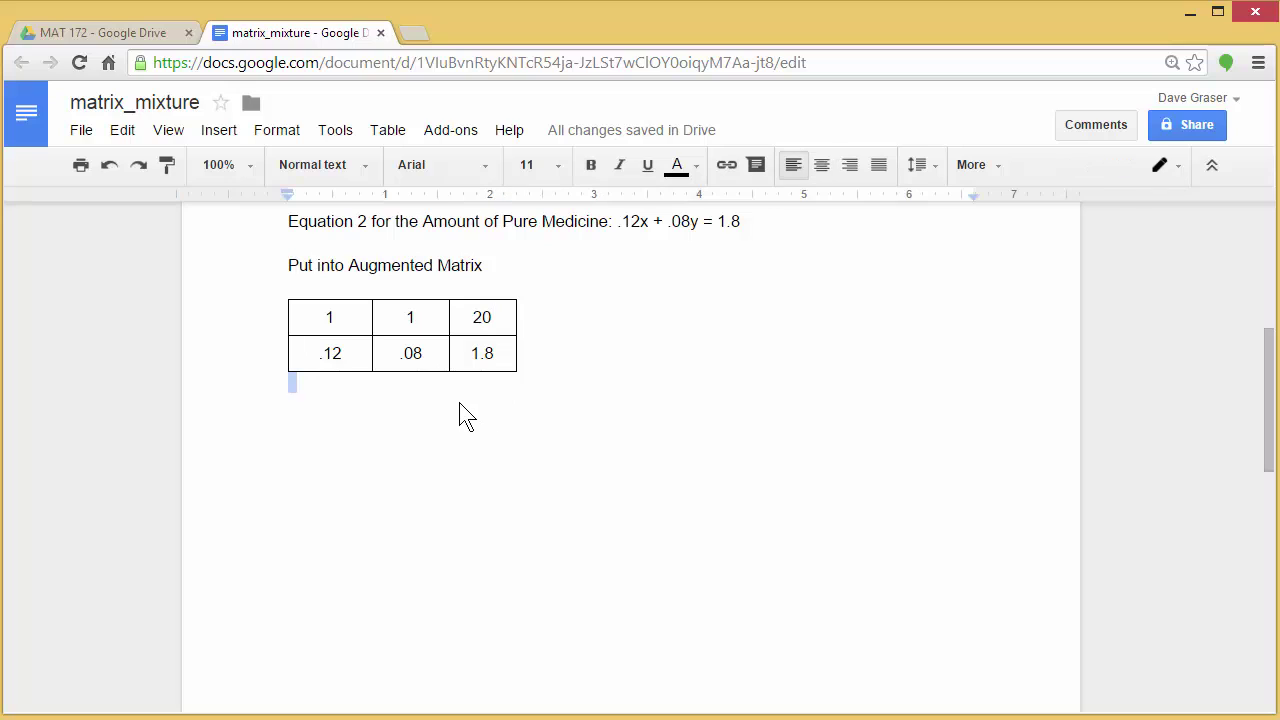
key(Return)
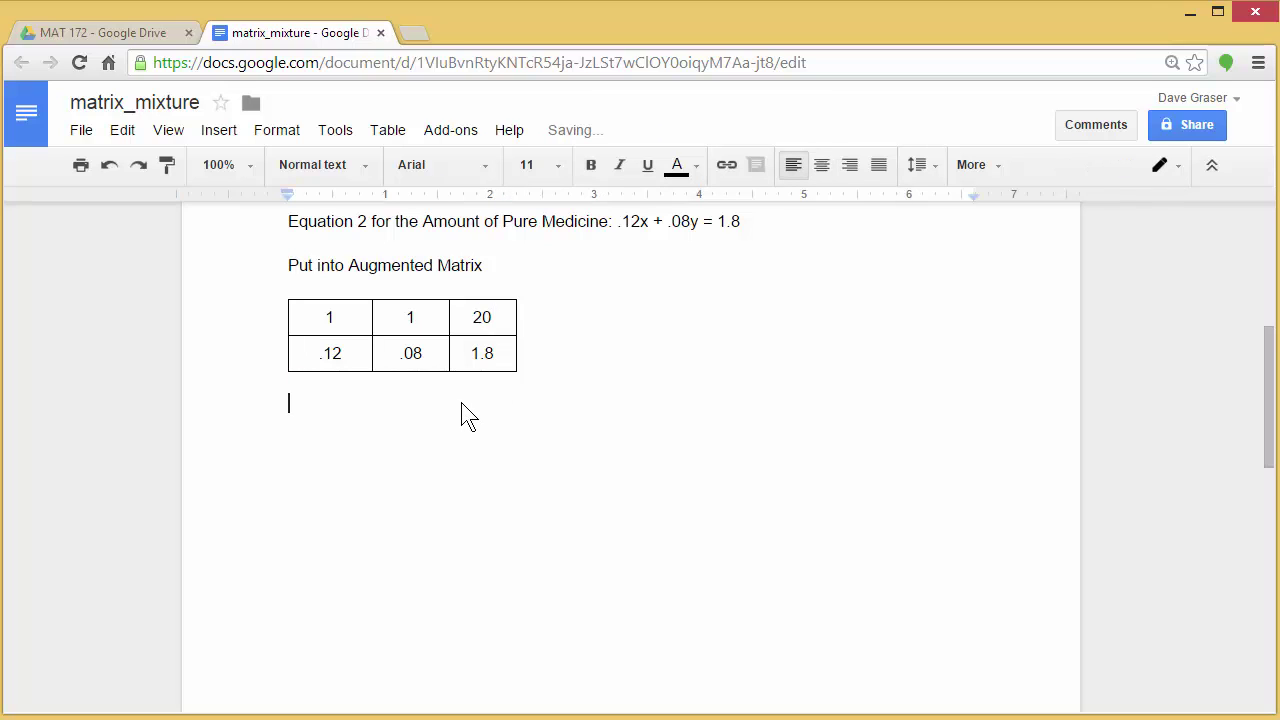
text(-.12R1 + R2)
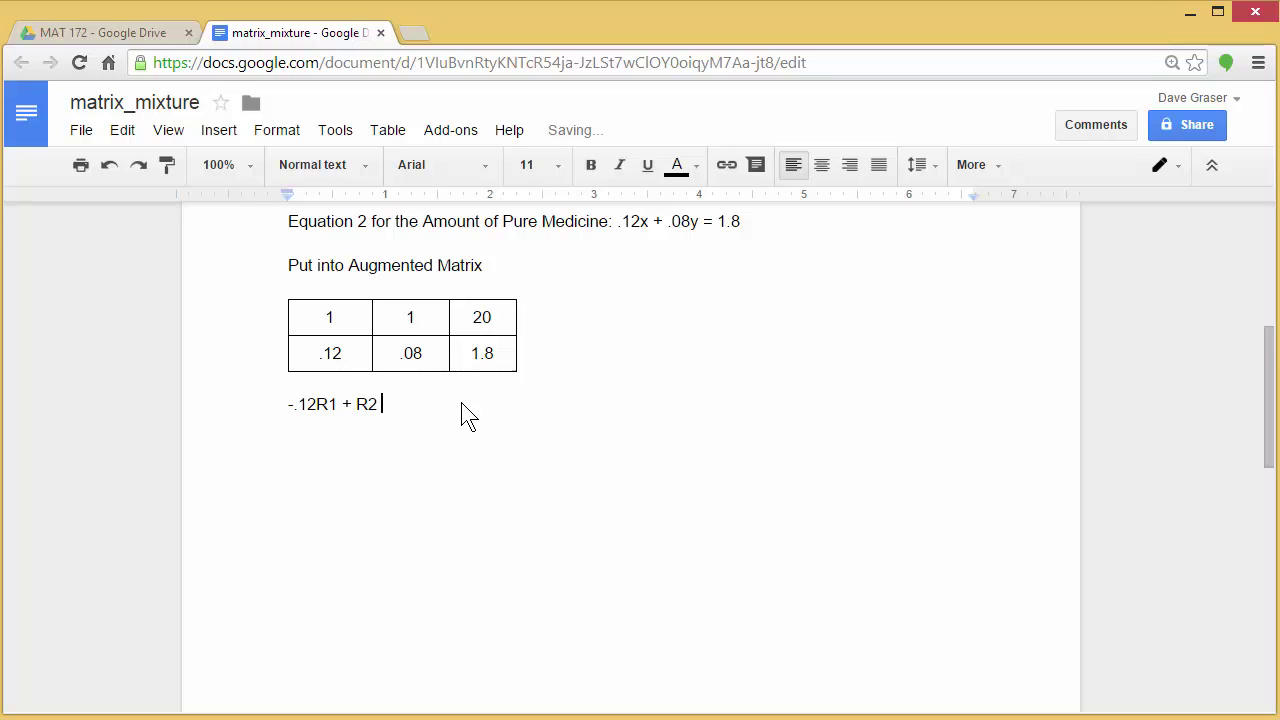
text( -> R2)
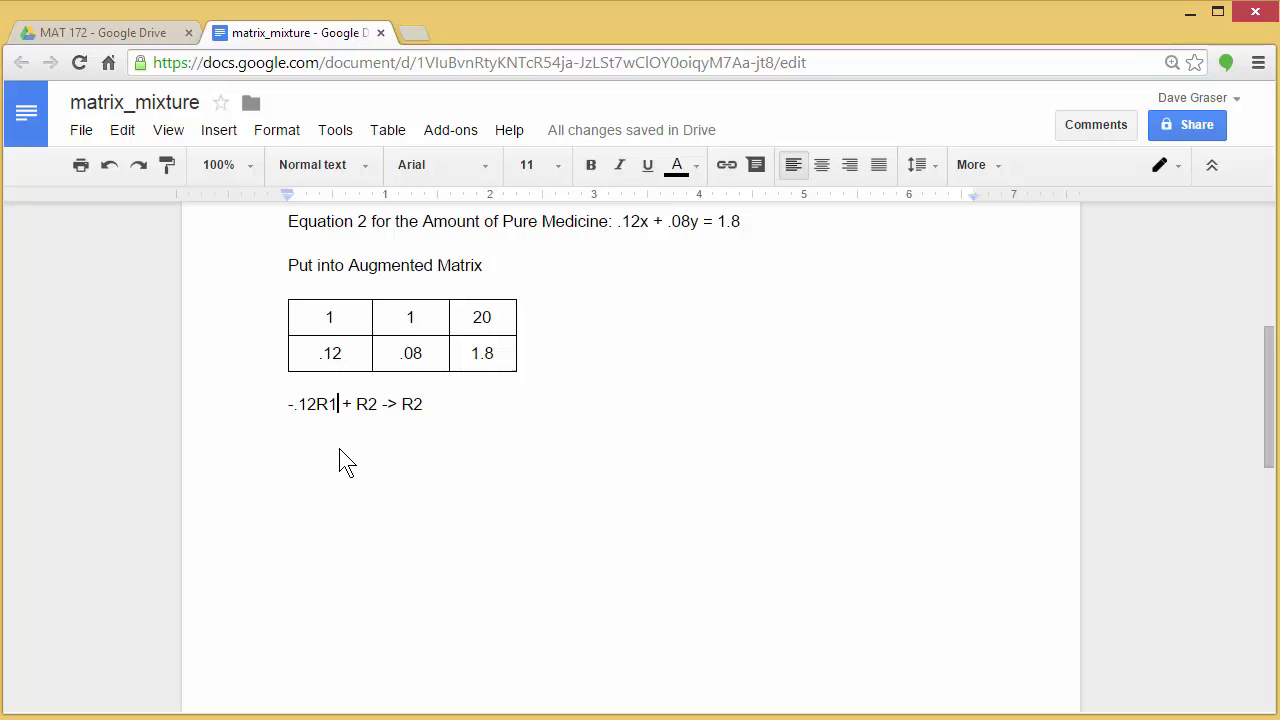
drag(443, 401, 436, 401)
click(436, 401)
Copy the augmented matrix table and paste it below the row operation line.
drag(316, 316, 475, 353)
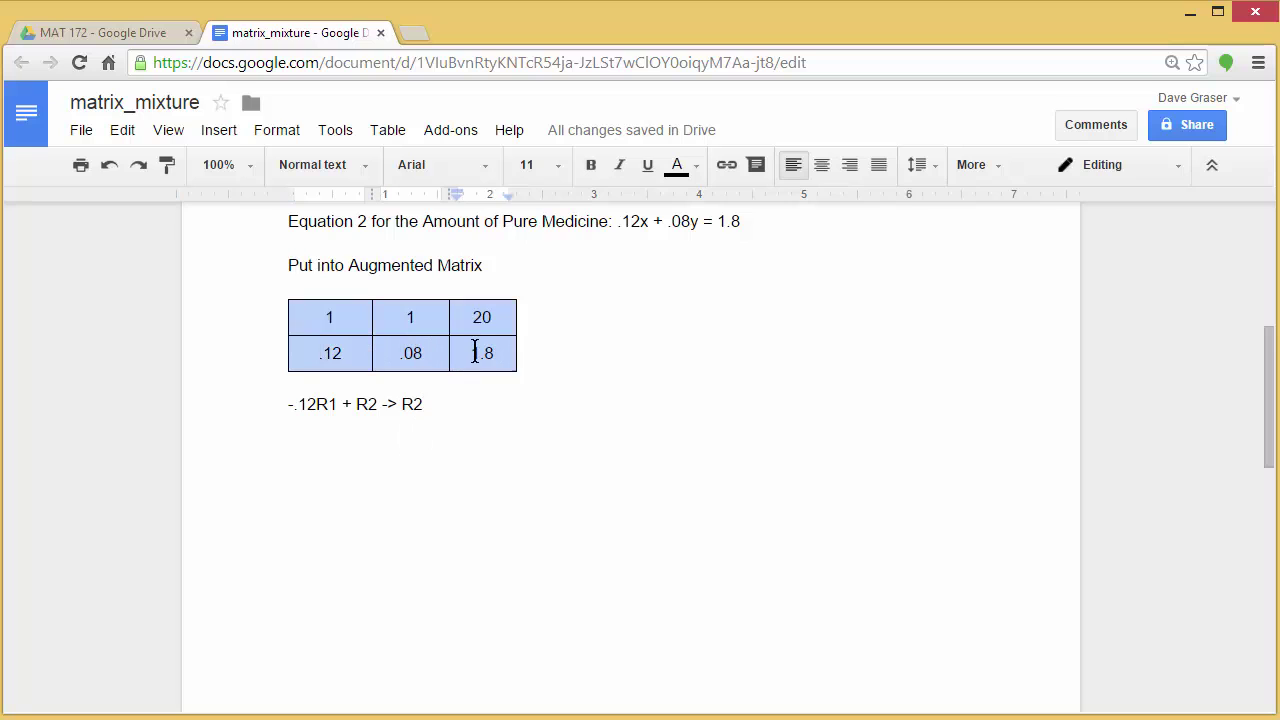
click(125, 129)
click(157, 270)
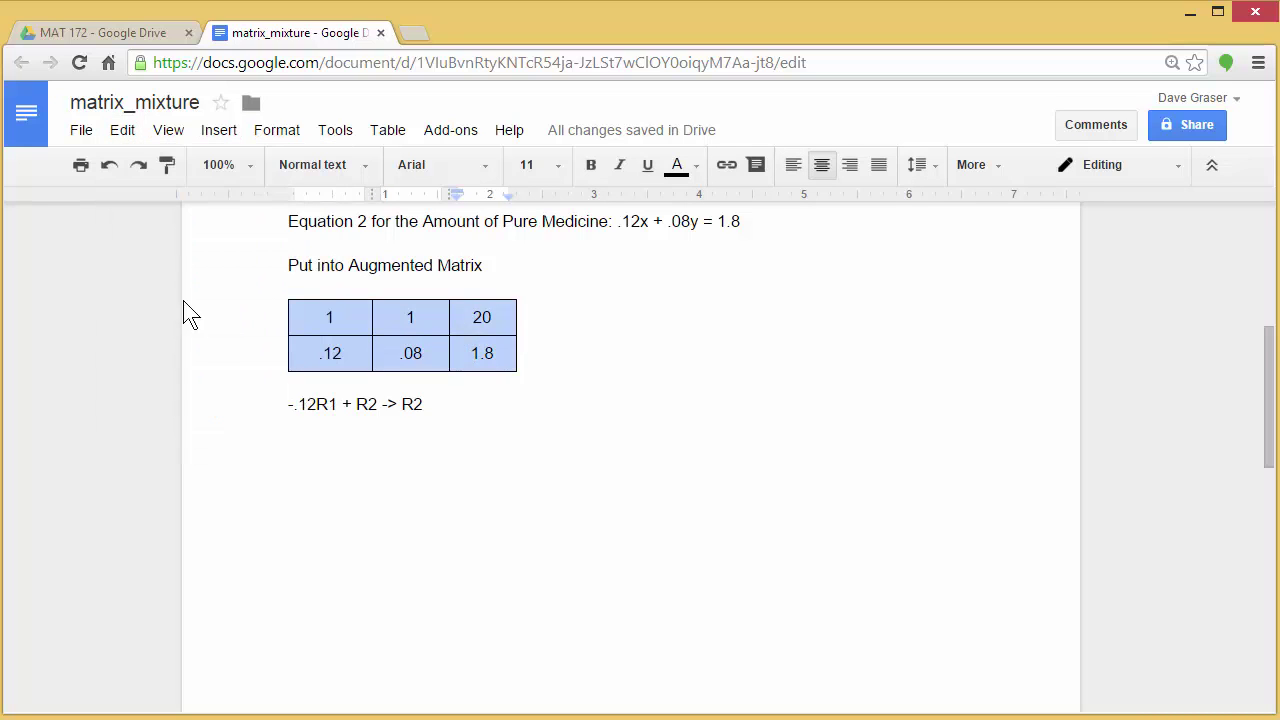
click(300, 455)
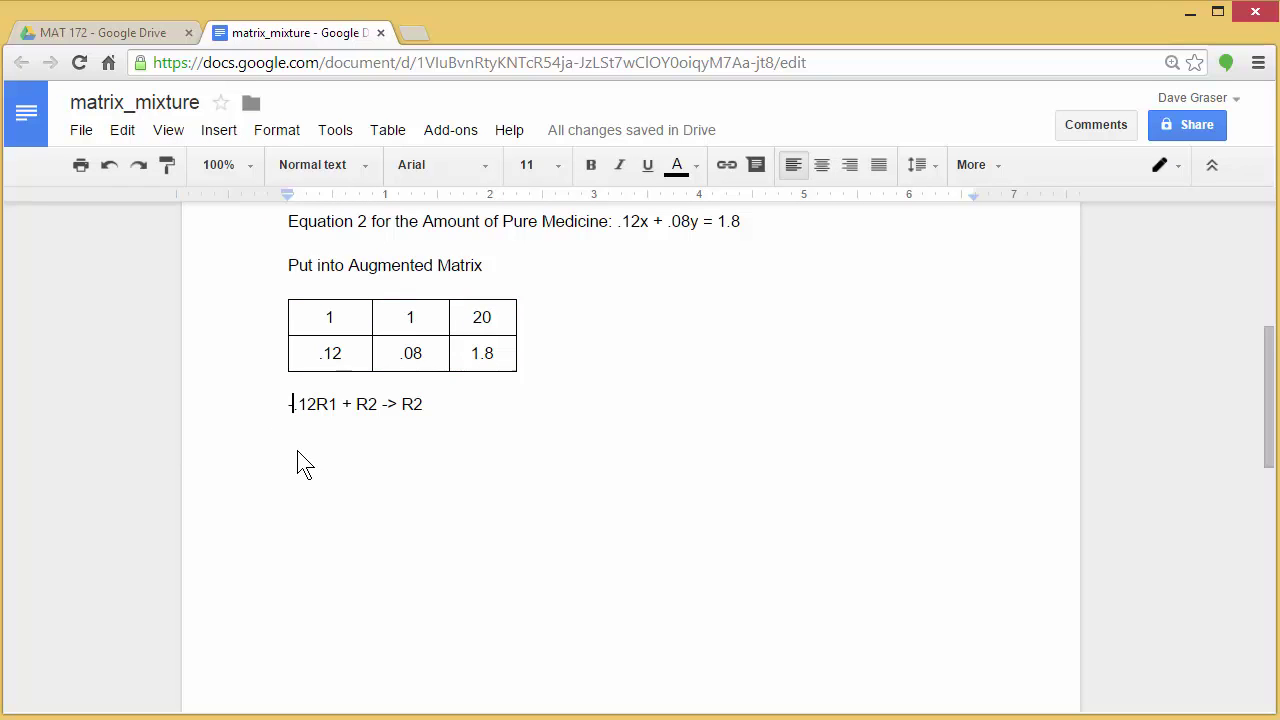
key(End)
key(Return)
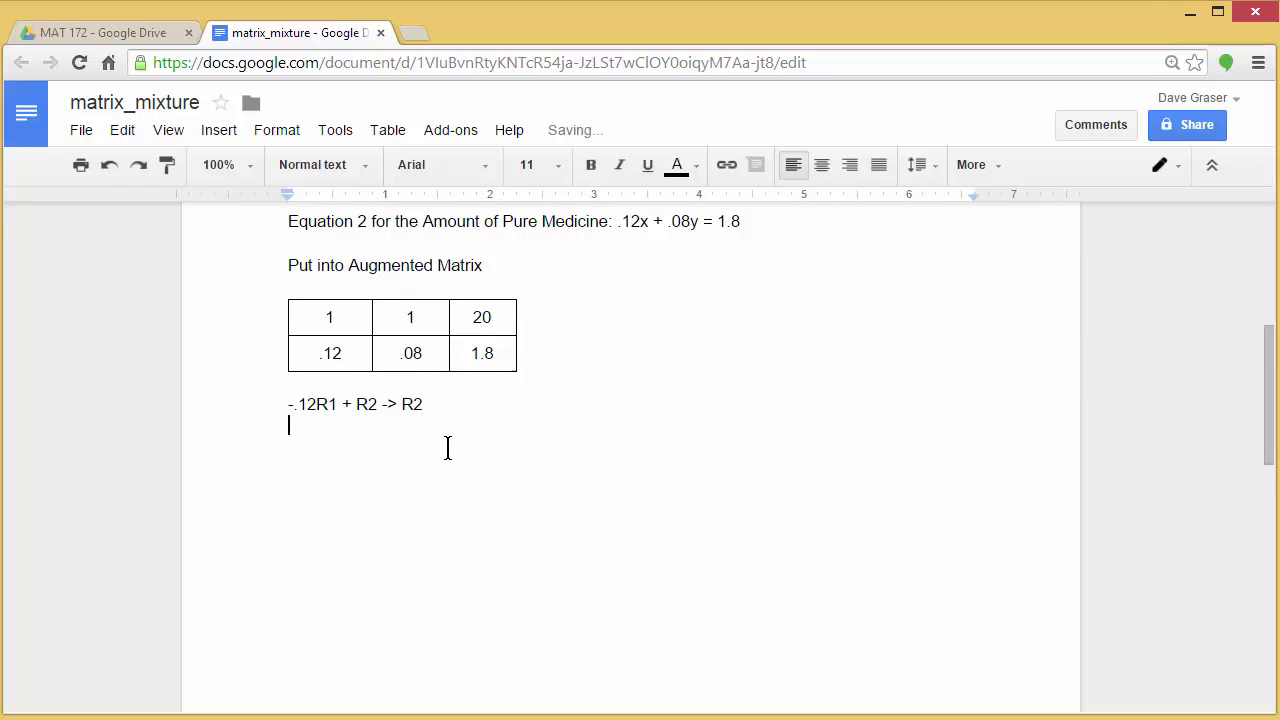
click(124, 130)
click(161, 305)
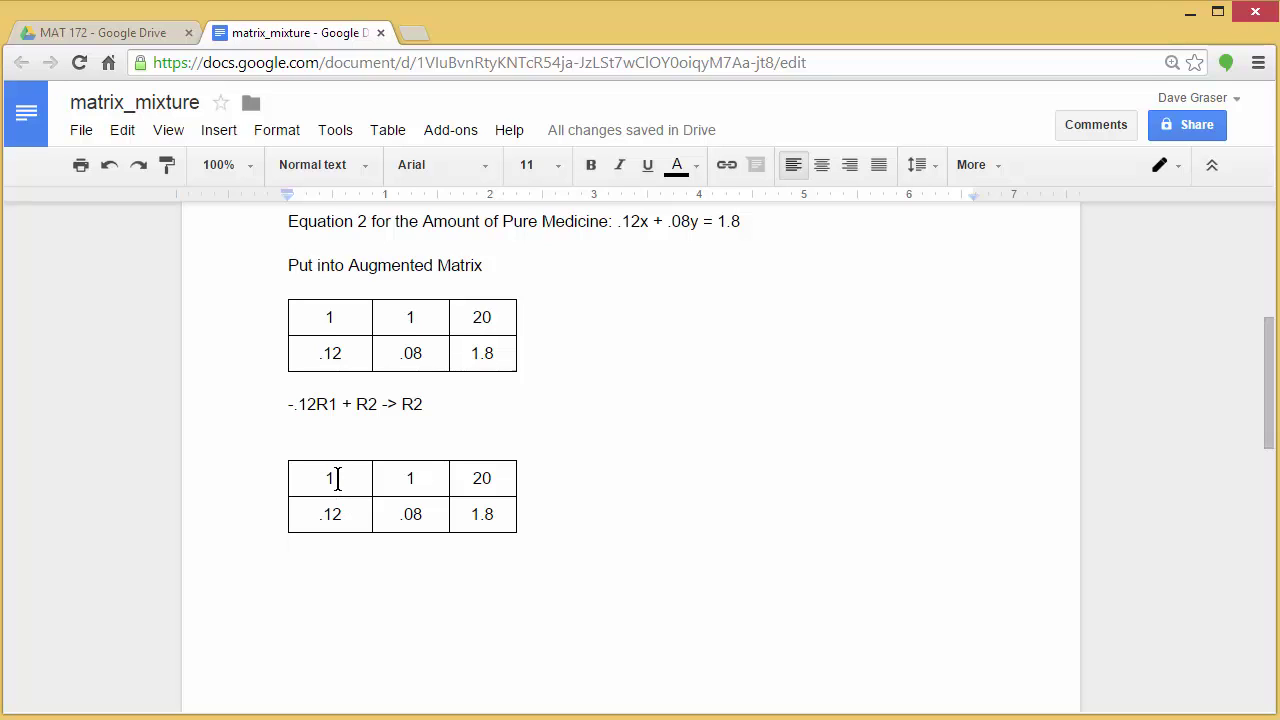
Replace the second row of the pasted matrix table with 0, -.04 and -.6.
drag(352, 515, 306, 514)
text(0)
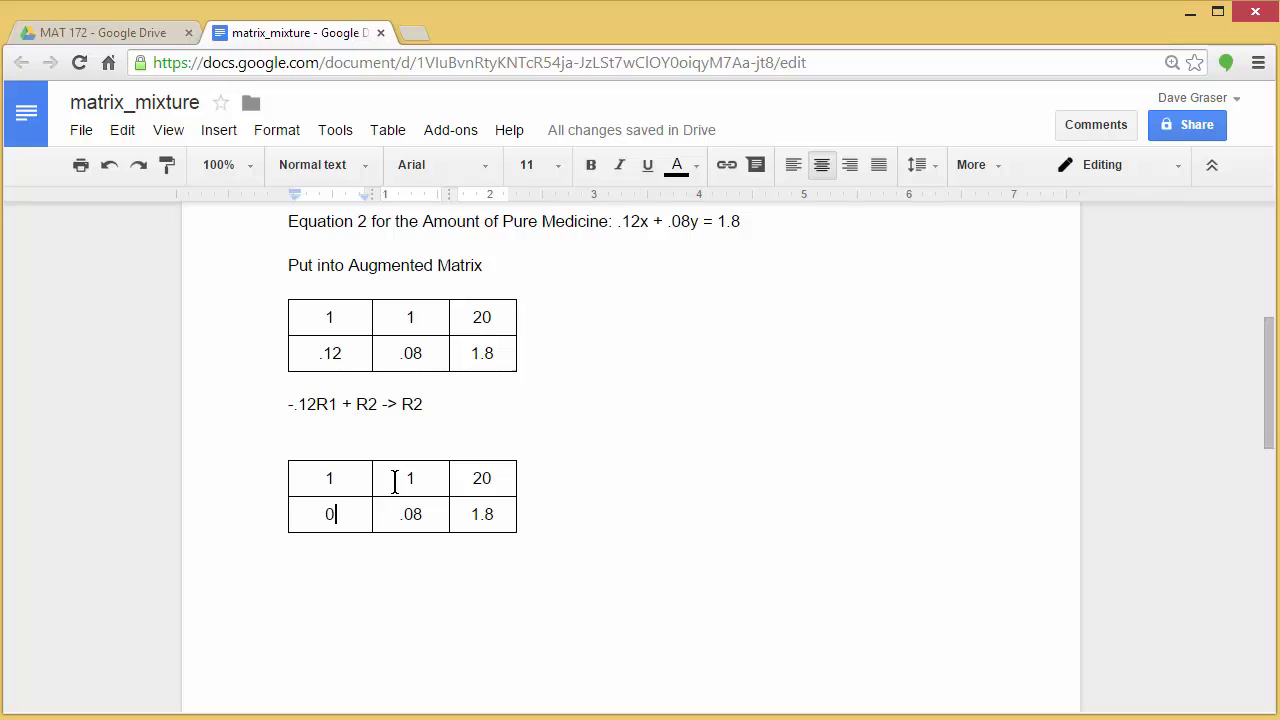
drag(432, 513, 382, 513)
text(-)
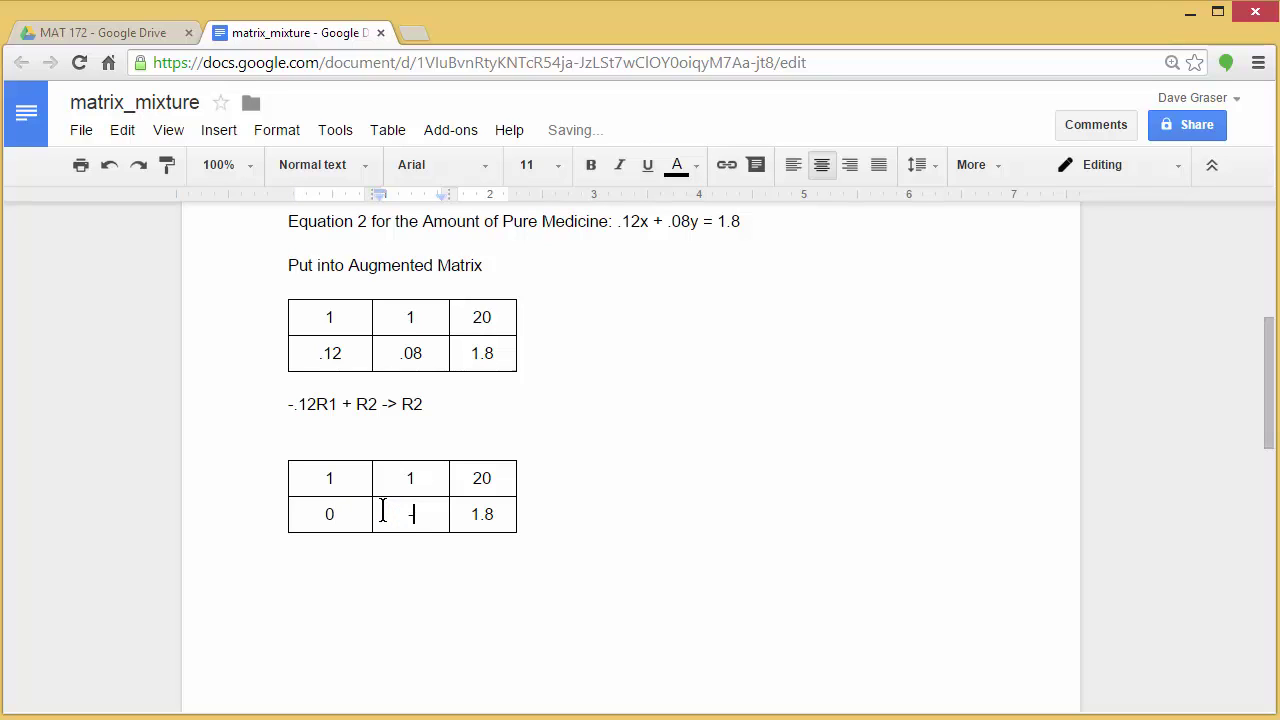
text(.04)
key(Down)
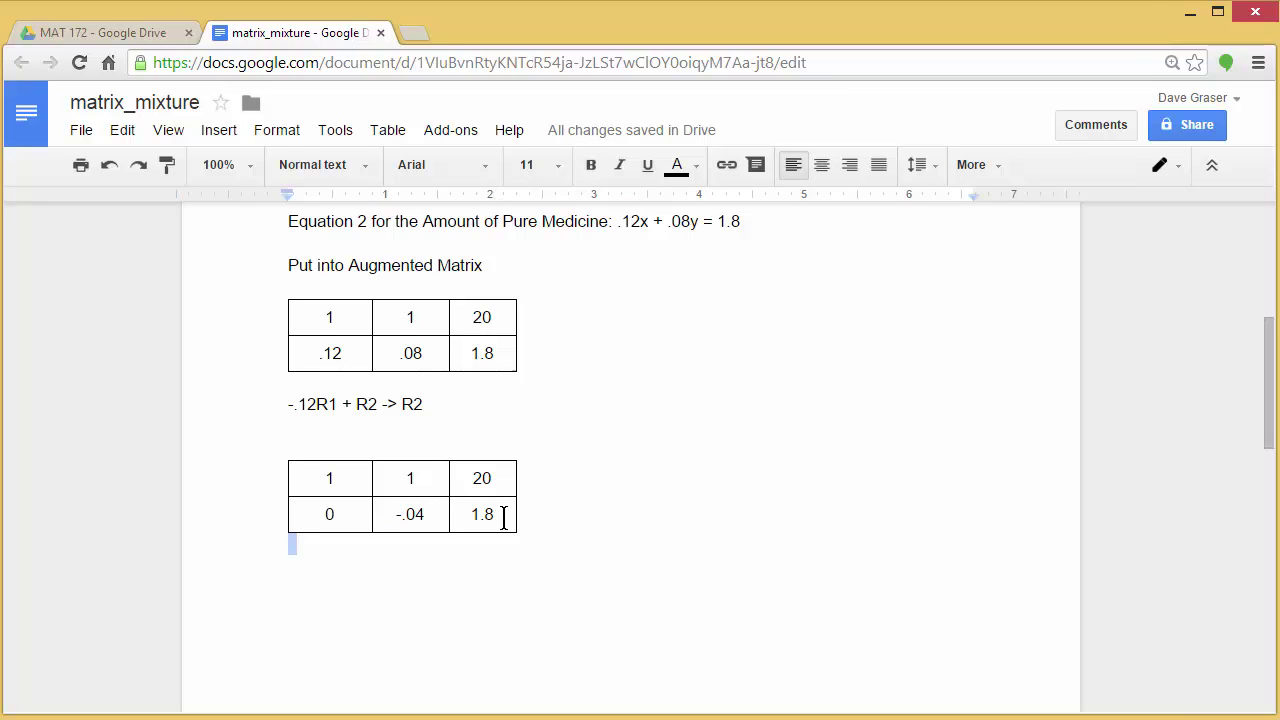
drag(503, 516, 462, 517)
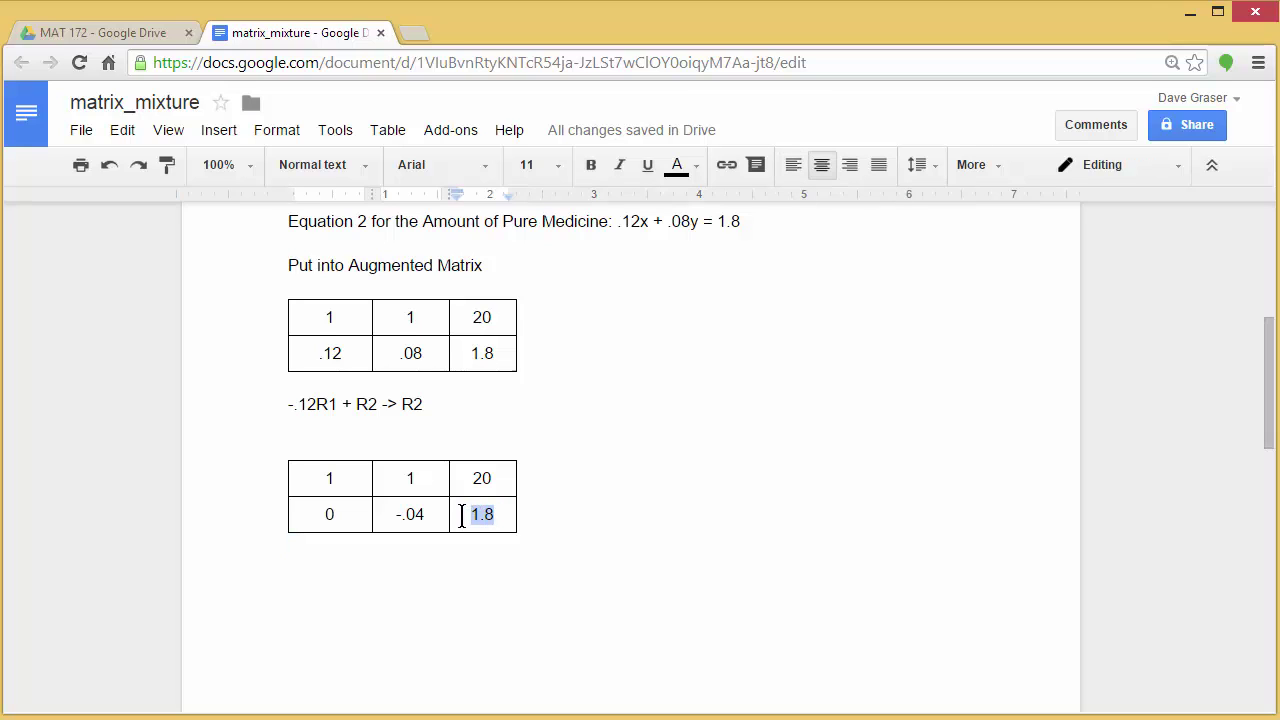
text(-.6)
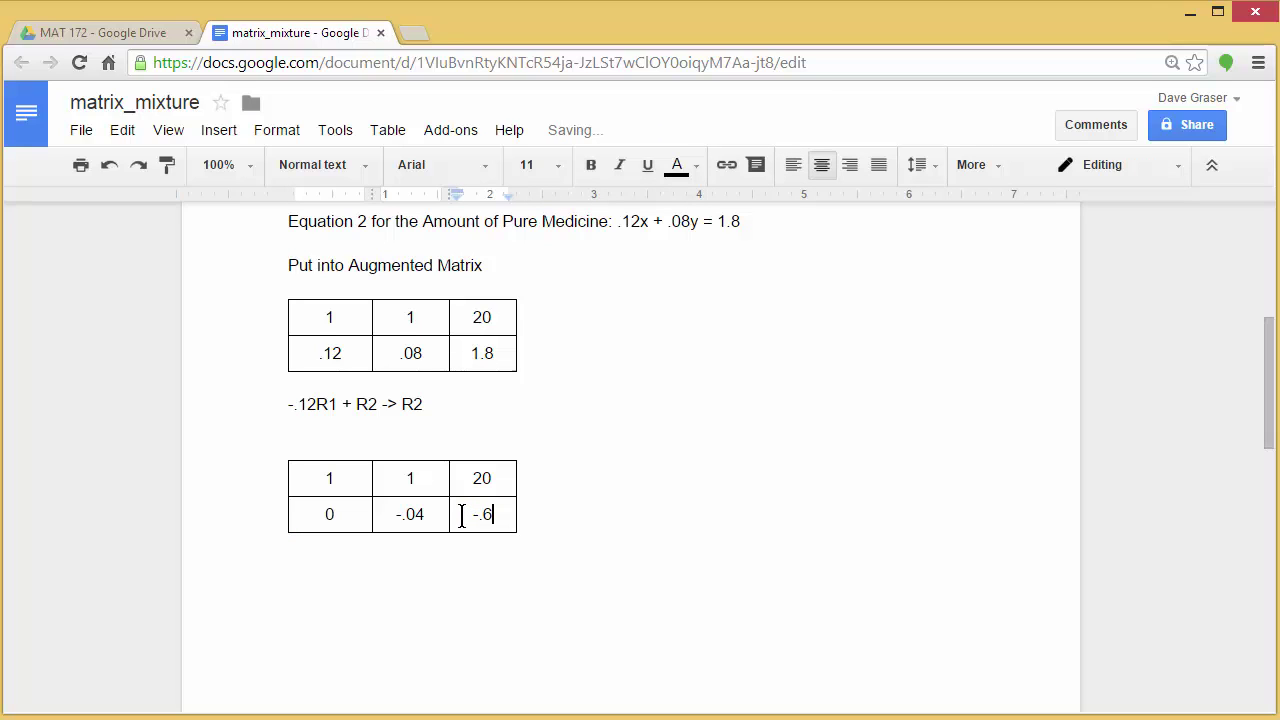
click(549, 539)
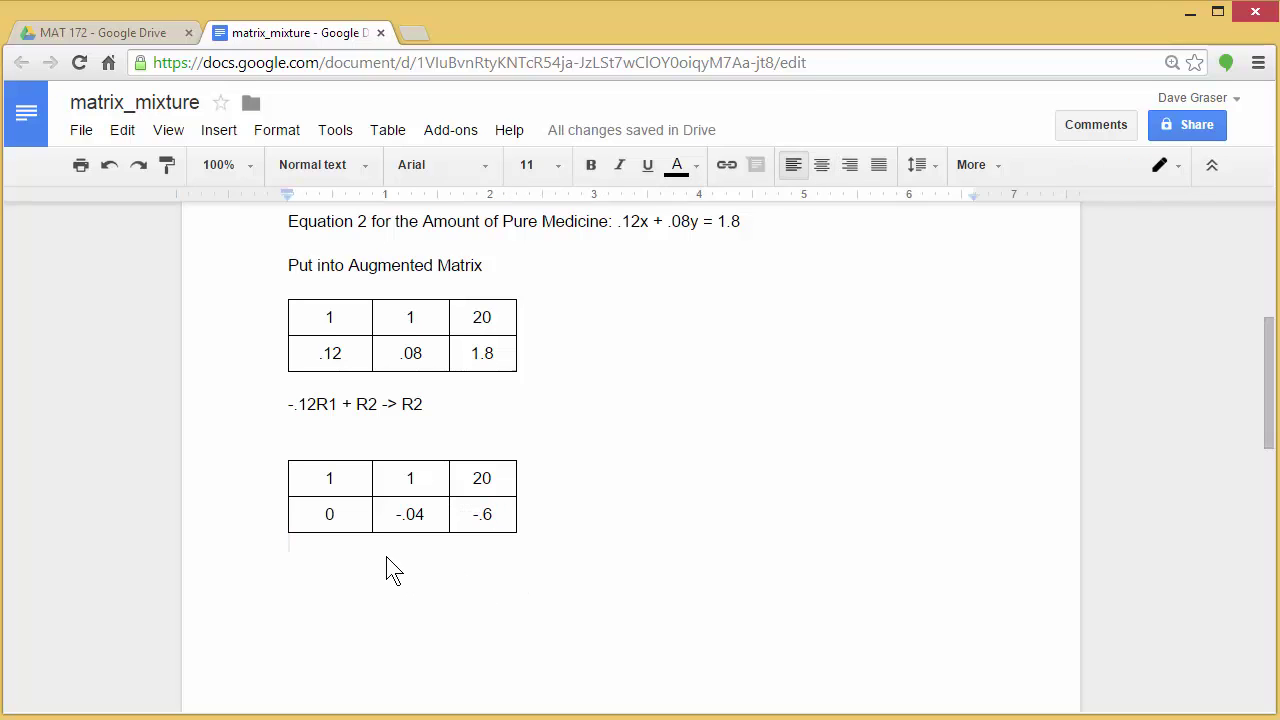
Add a blank line below the second matrix table and remove the extra blank line above it.
key(Return)
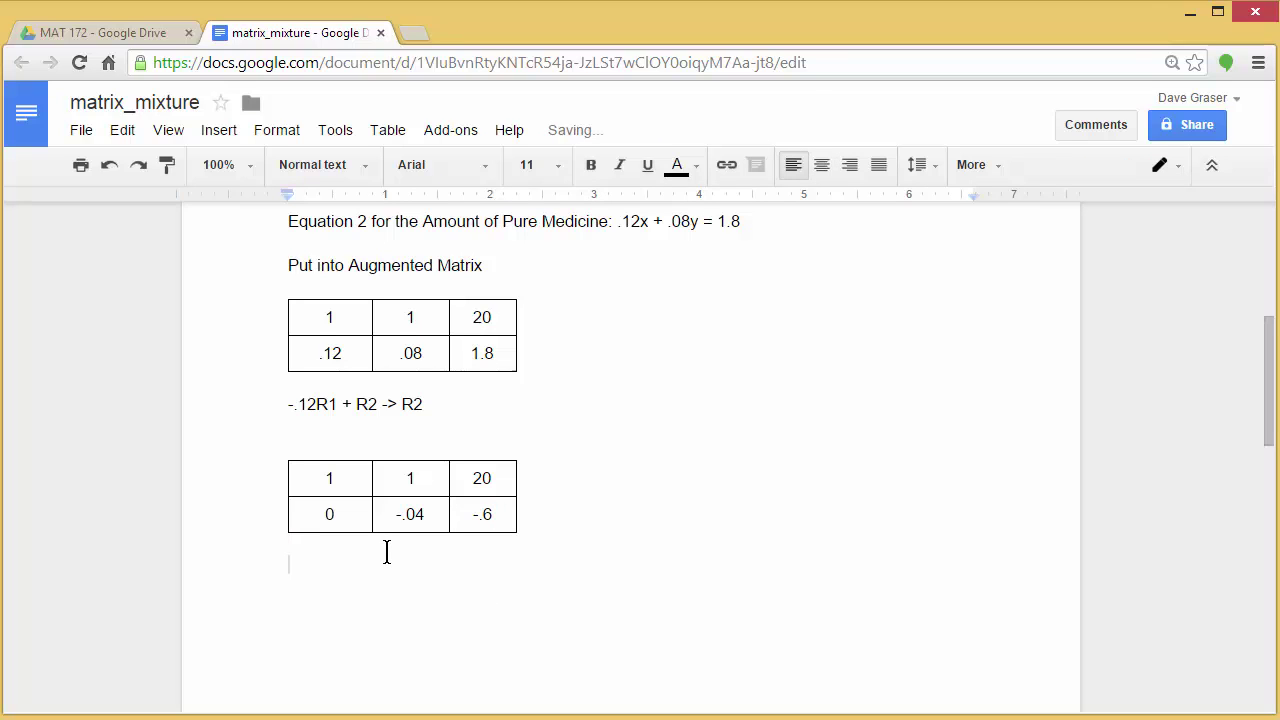
double_click(307, 442)
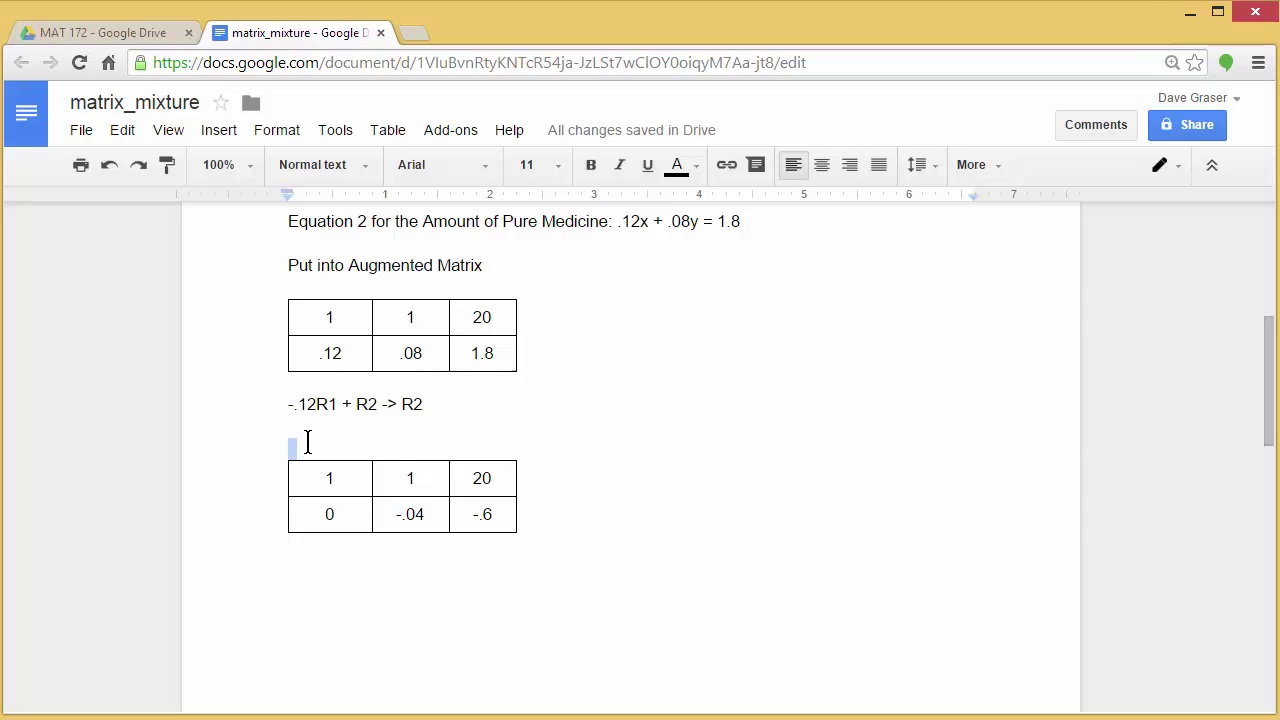
key(BackSpace)
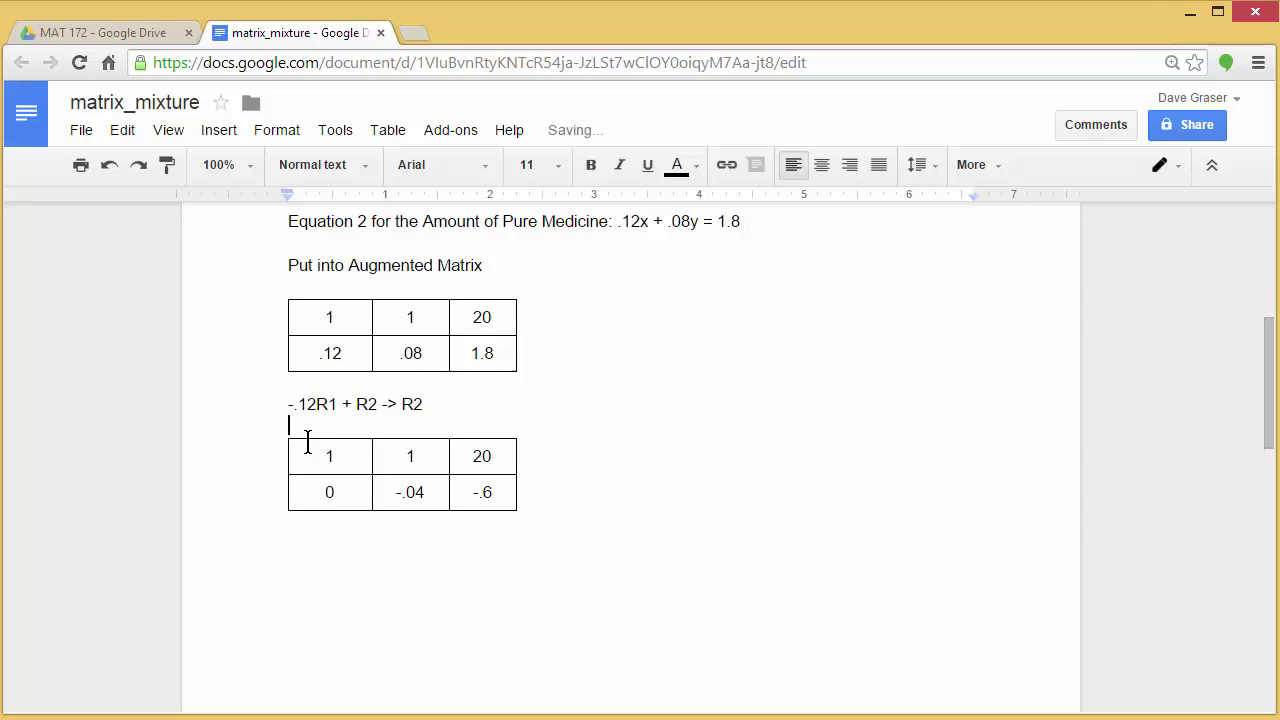
Insert an equation below the second matrix table containing the fraction 1 over -.04.
double_click(300, 547)
click(300, 547)
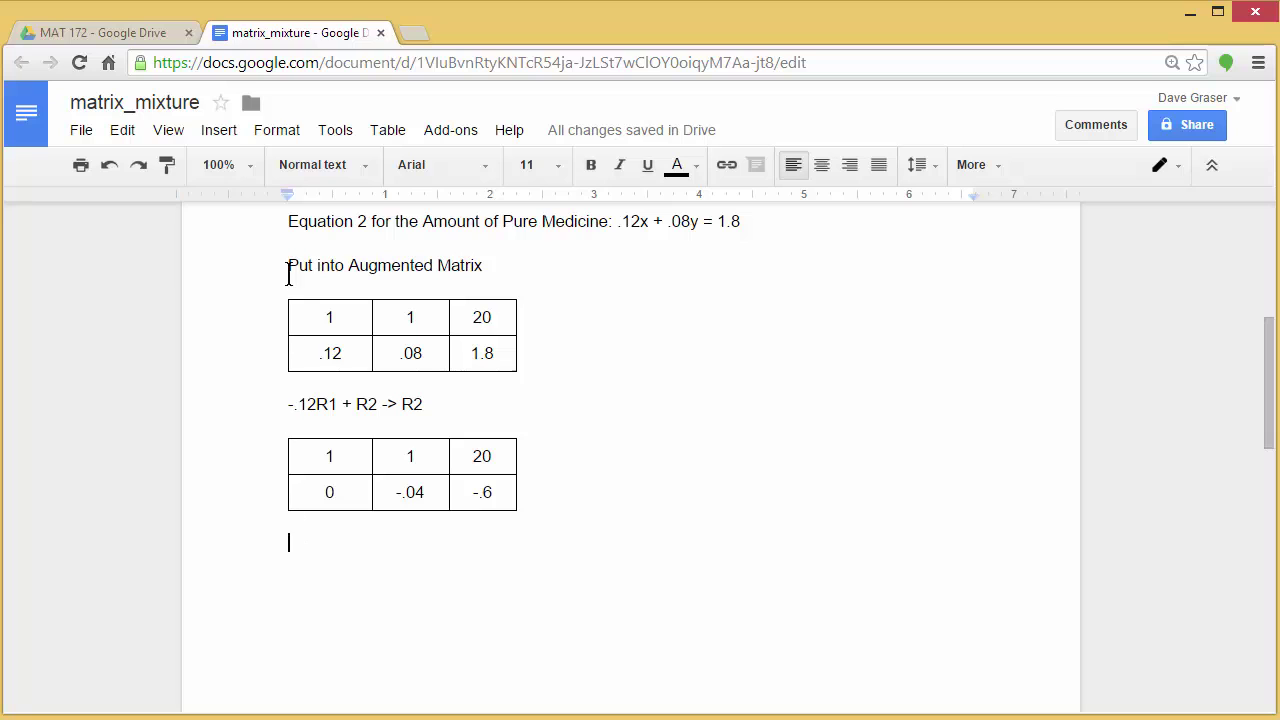
click(220, 131)
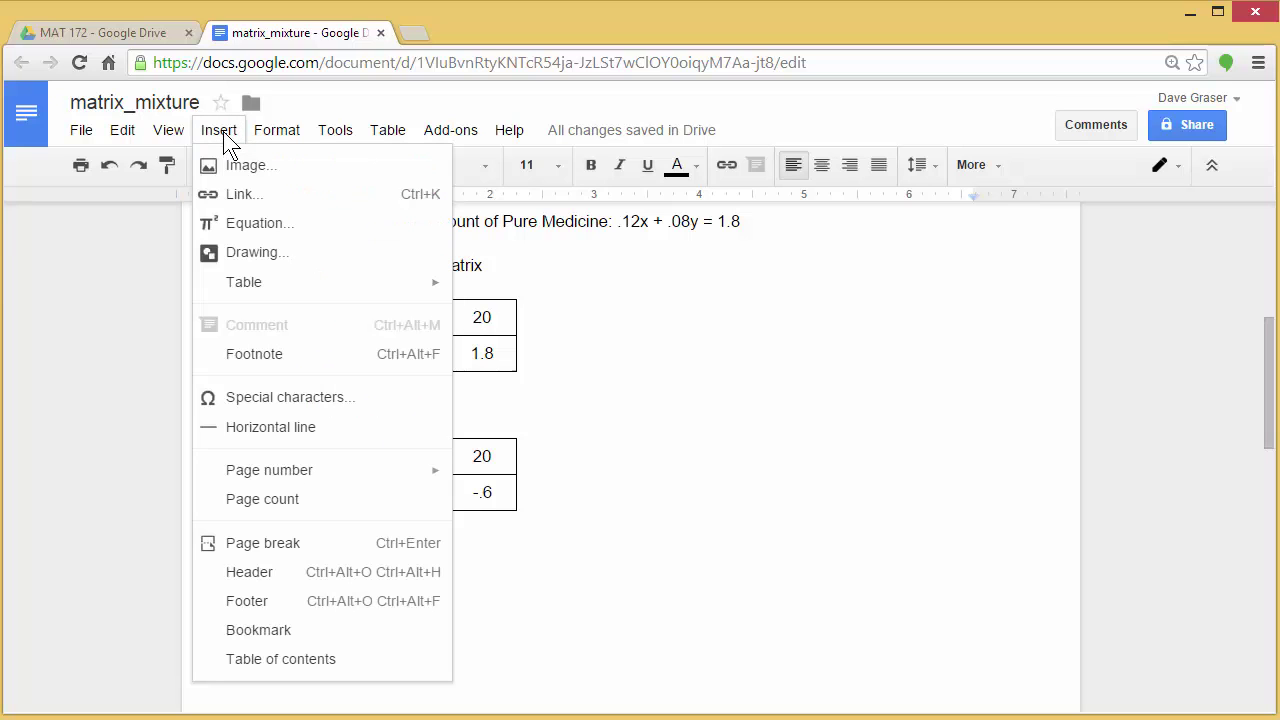
click(258, 230)
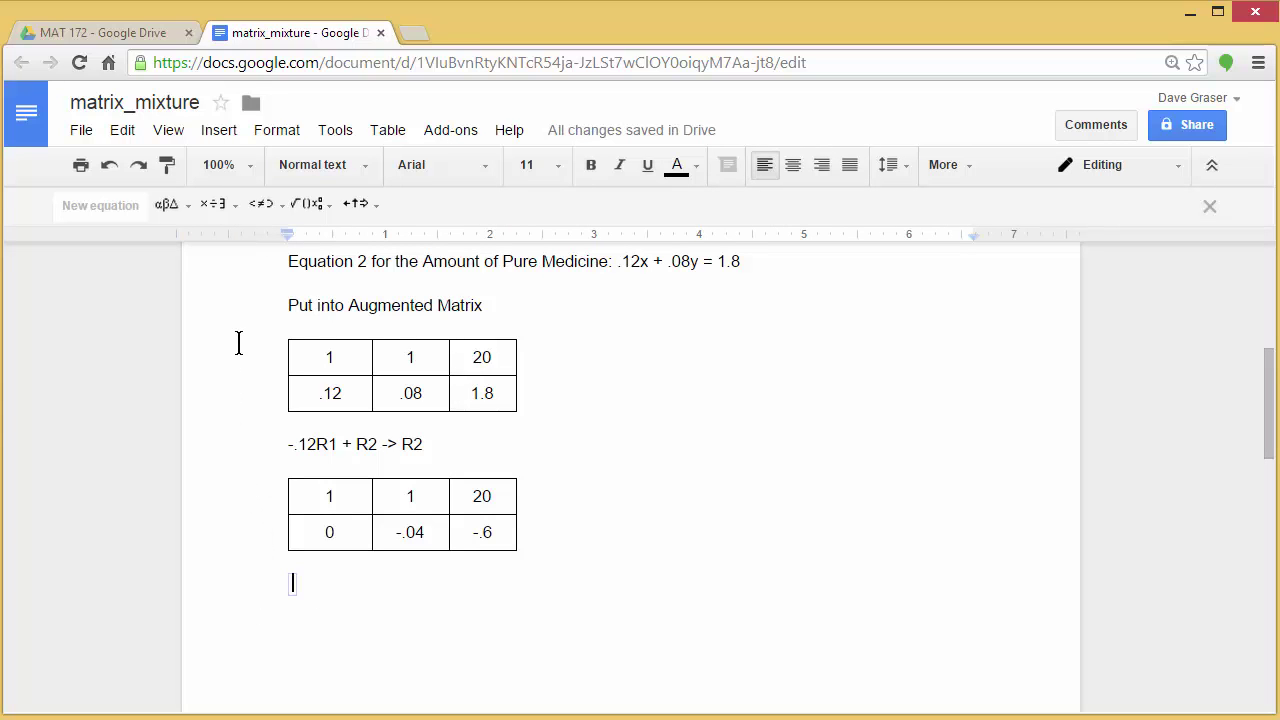
click(309, 205)
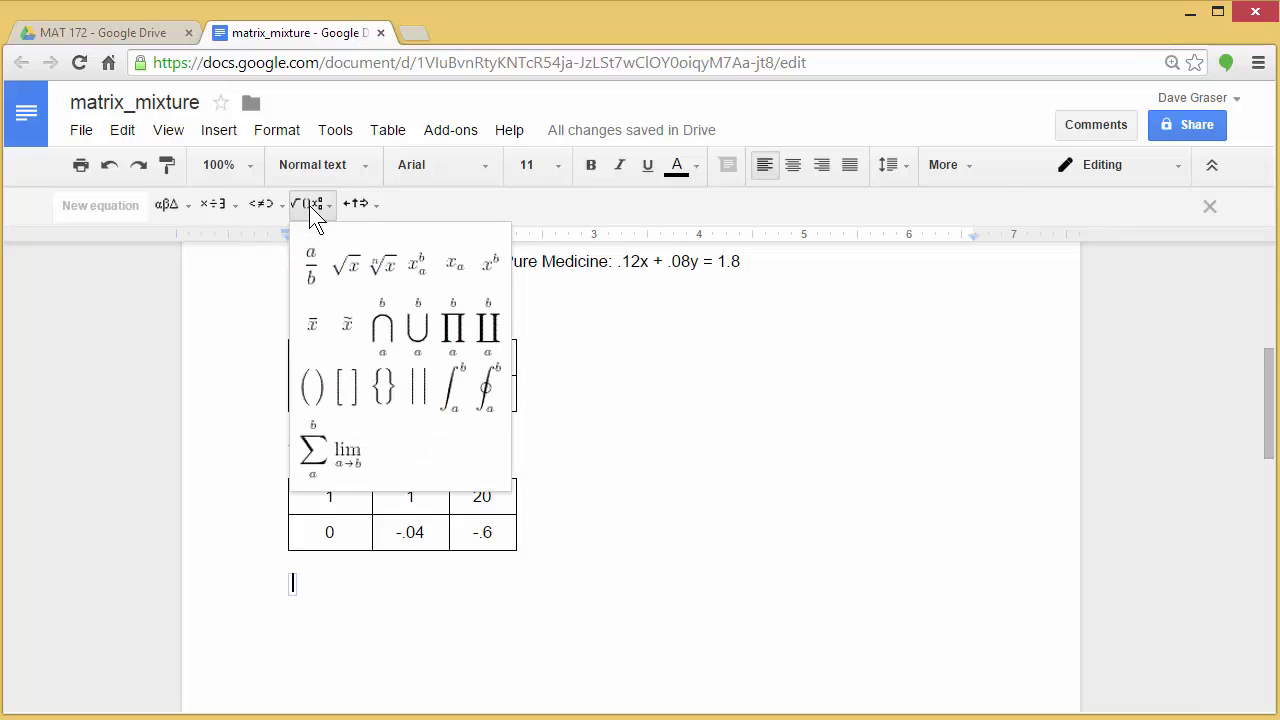
click(313, 272)
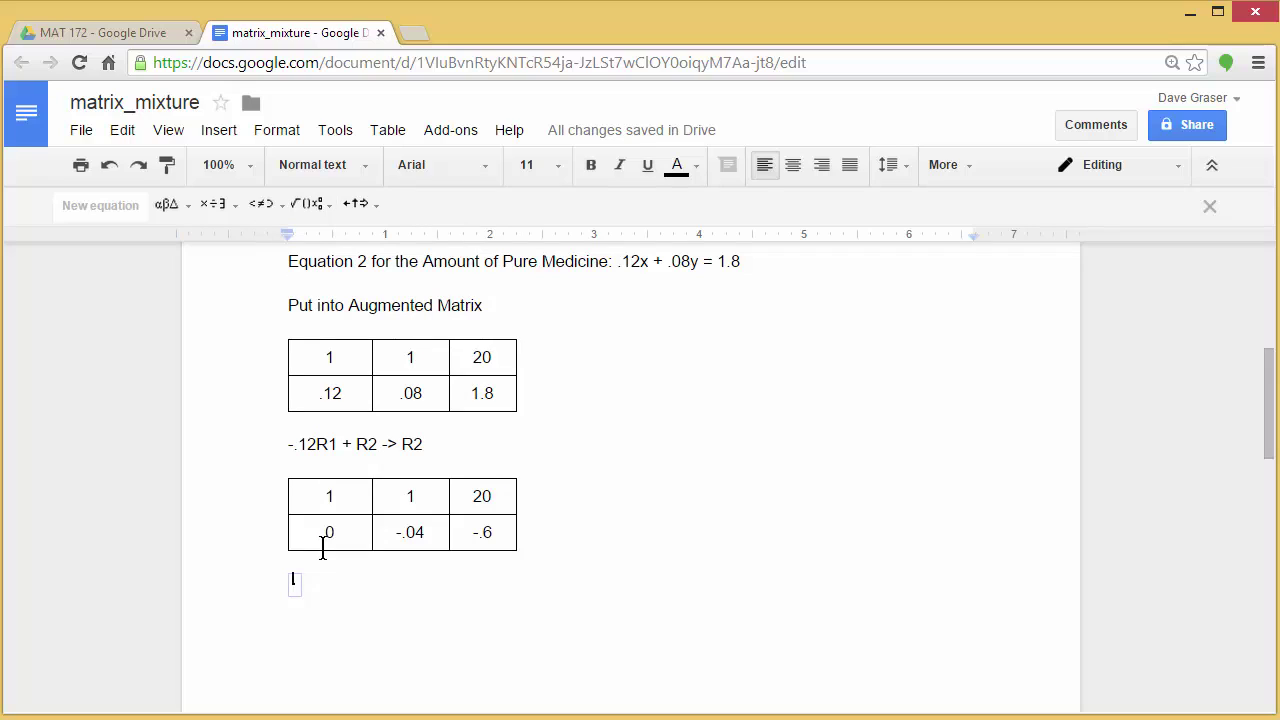
text(1)
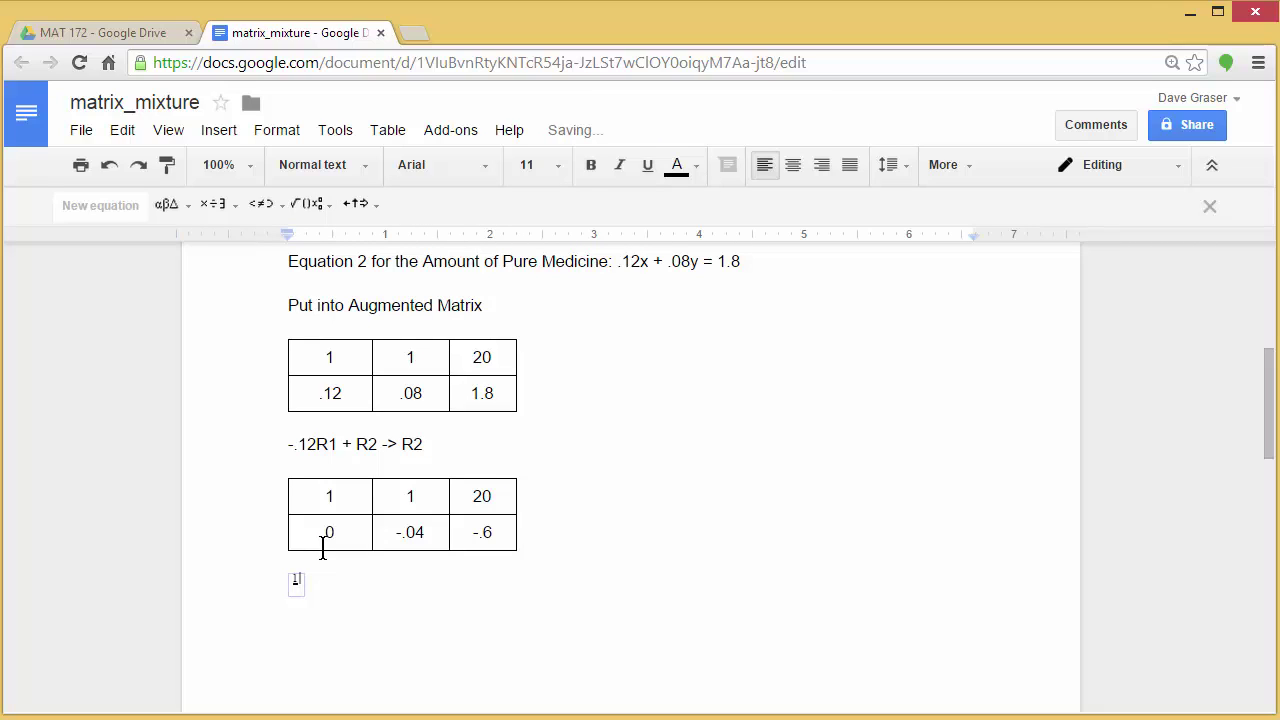
key(Down)
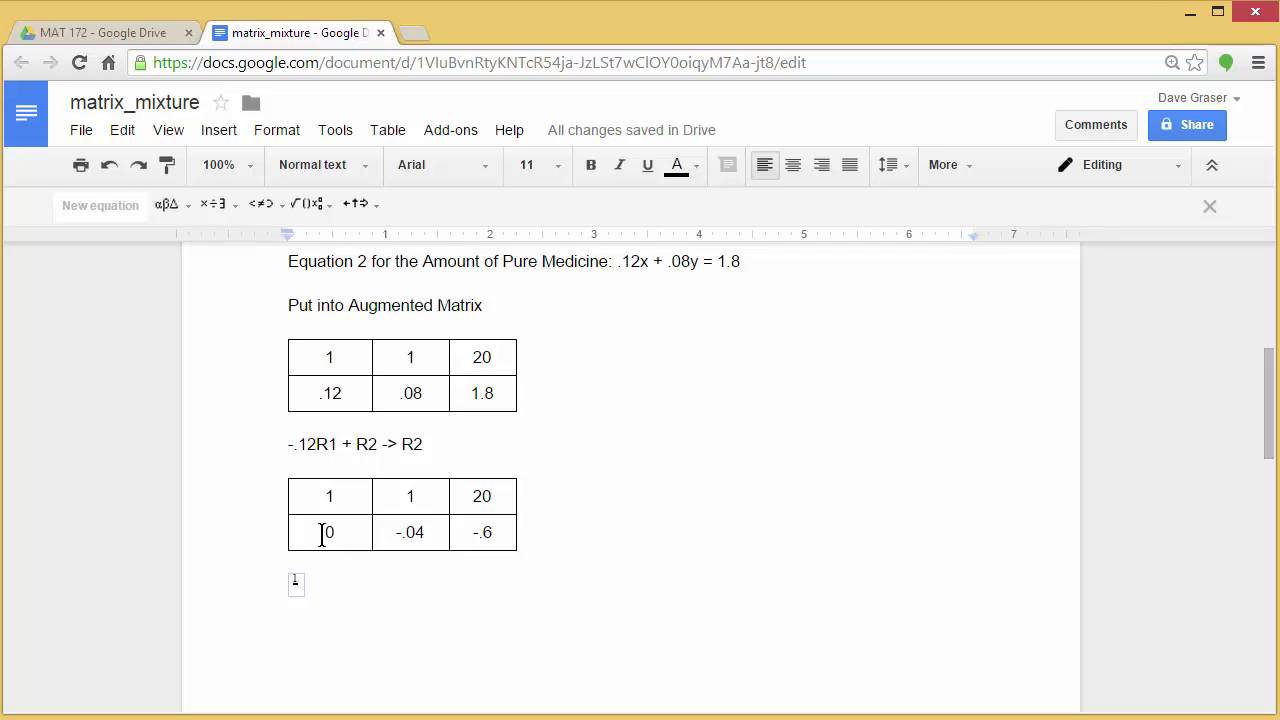
text(-.04)
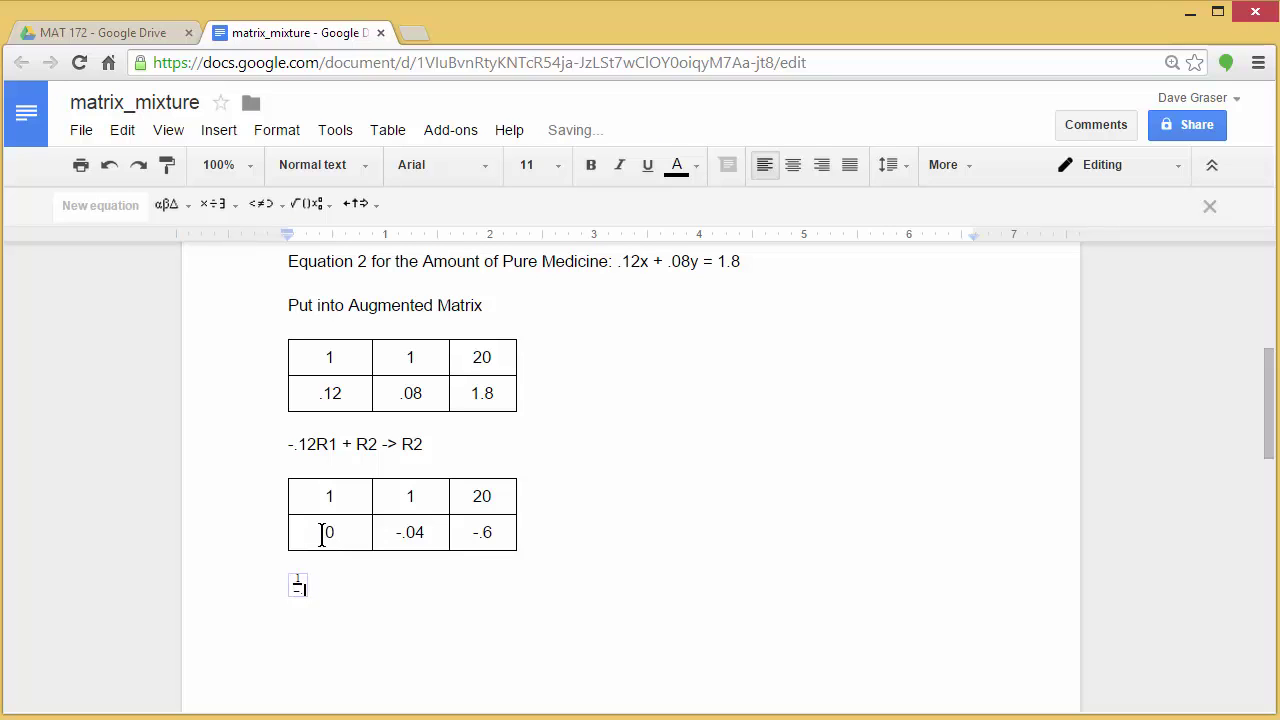
Complete the row operation by writing "R2 -> R2" after the fraction, outside the equation.
click(339, 585)
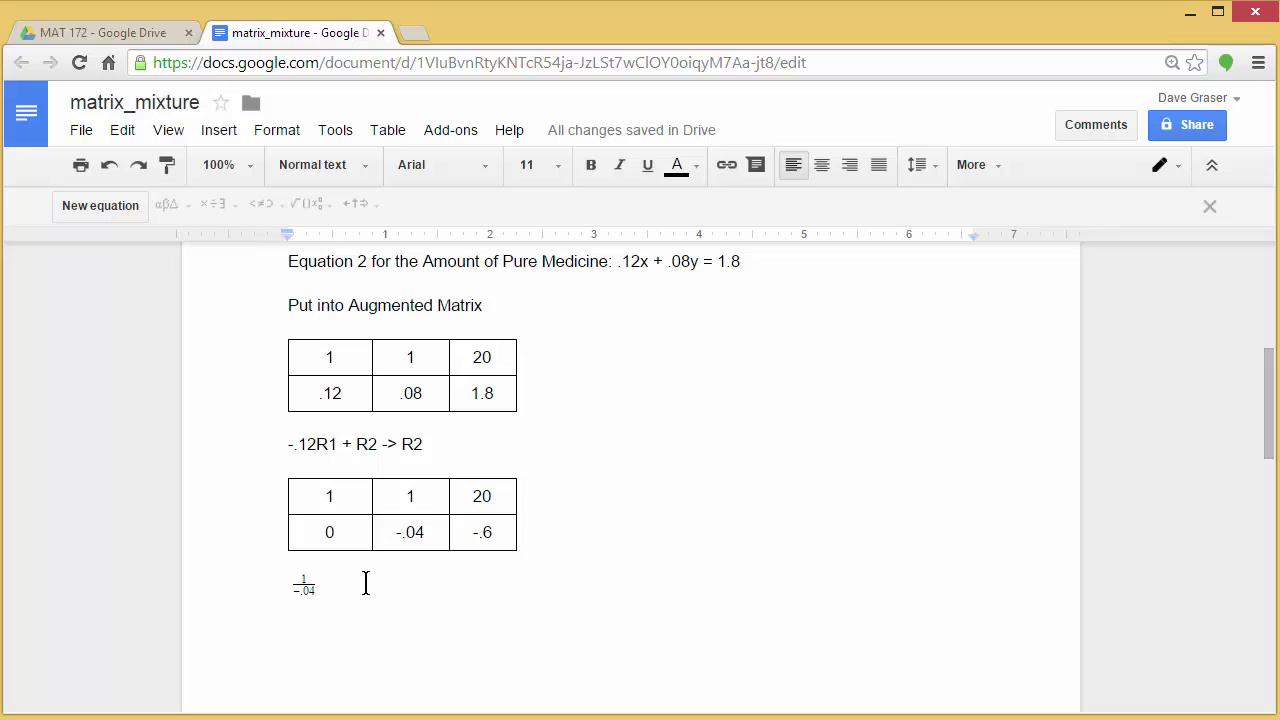
text(R2 )
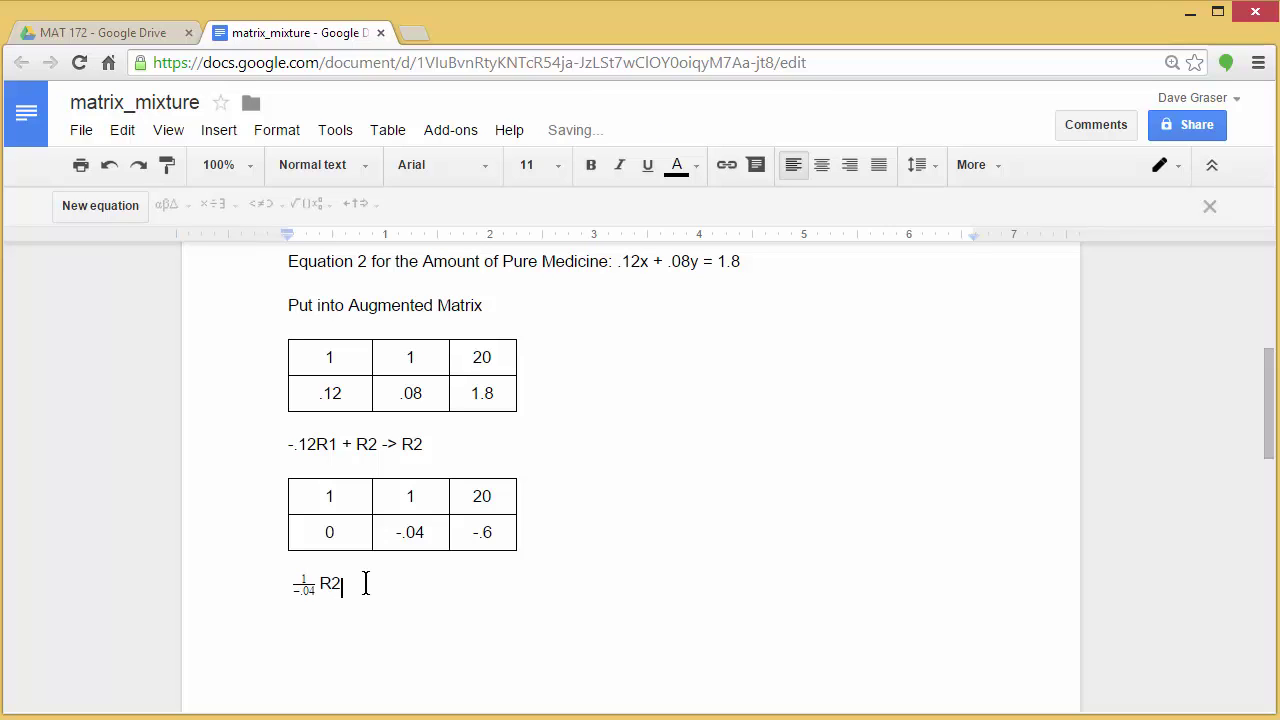
text(-> R2)
Copy the second matrix table and paste it on a new line below the row operation with the fraction.
drag(316, 494, 480, 530)
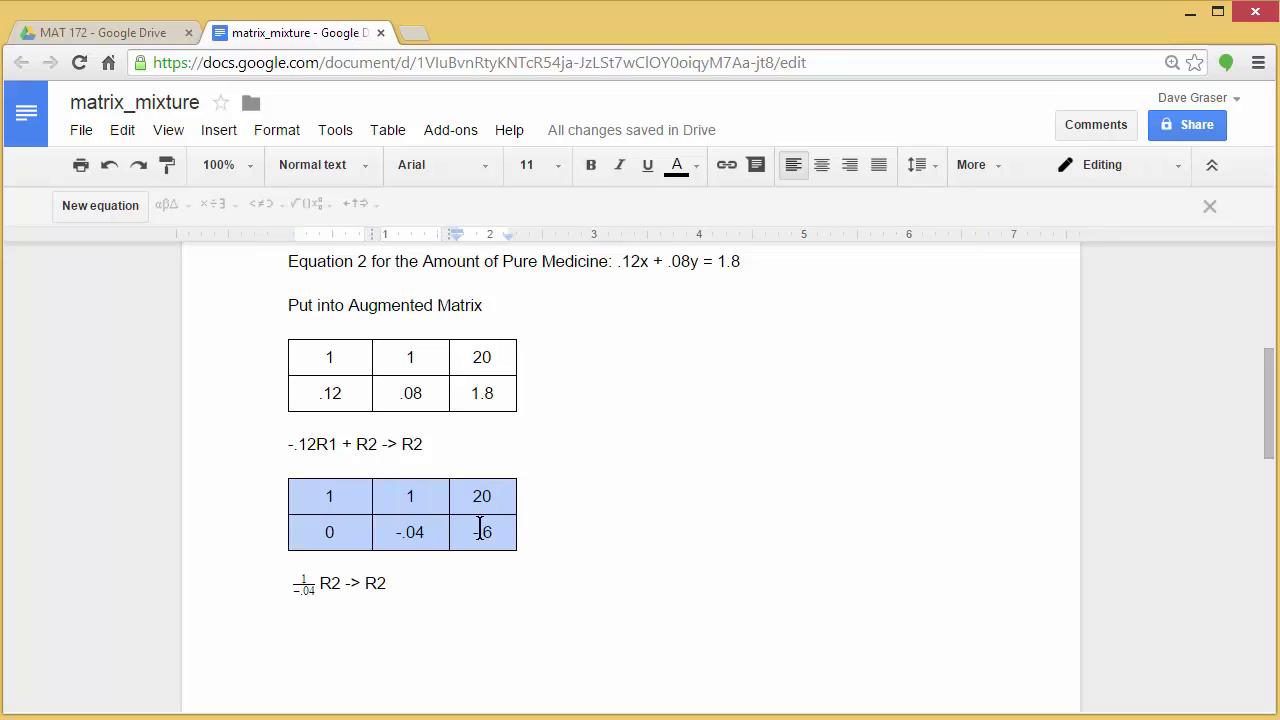
right_click(480, 530)
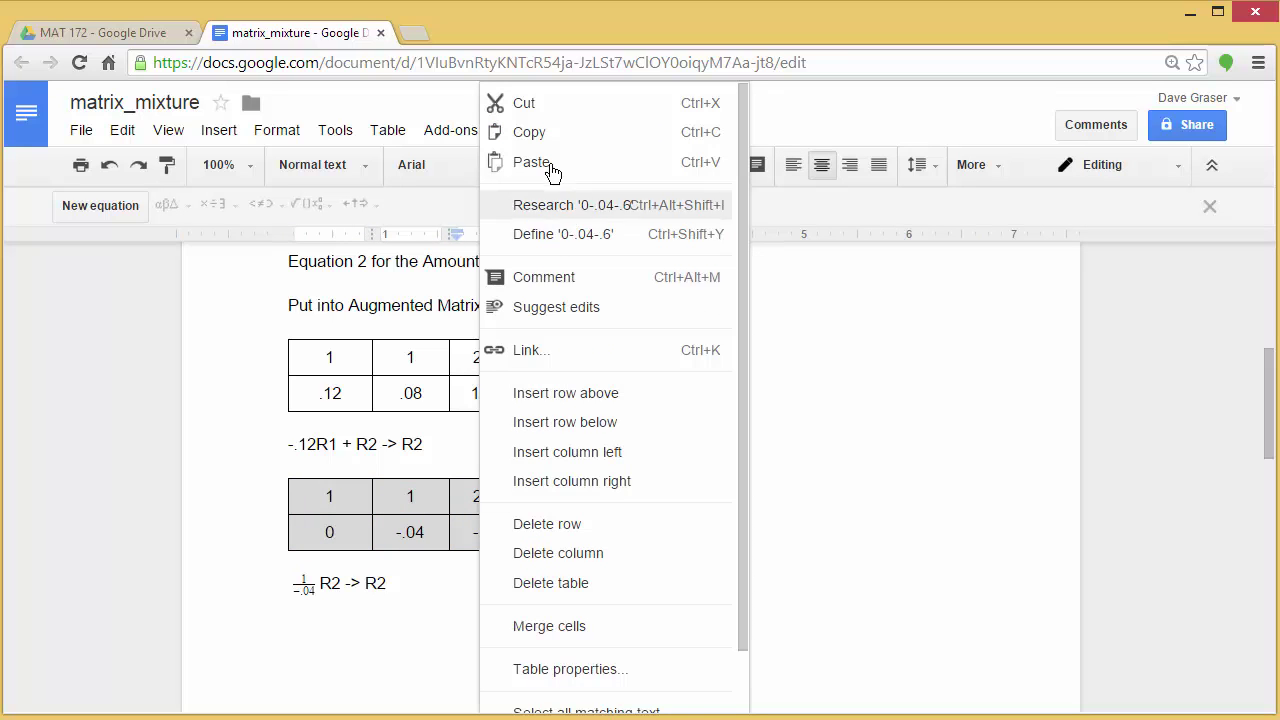
click(527, 132)
click(313, 640)
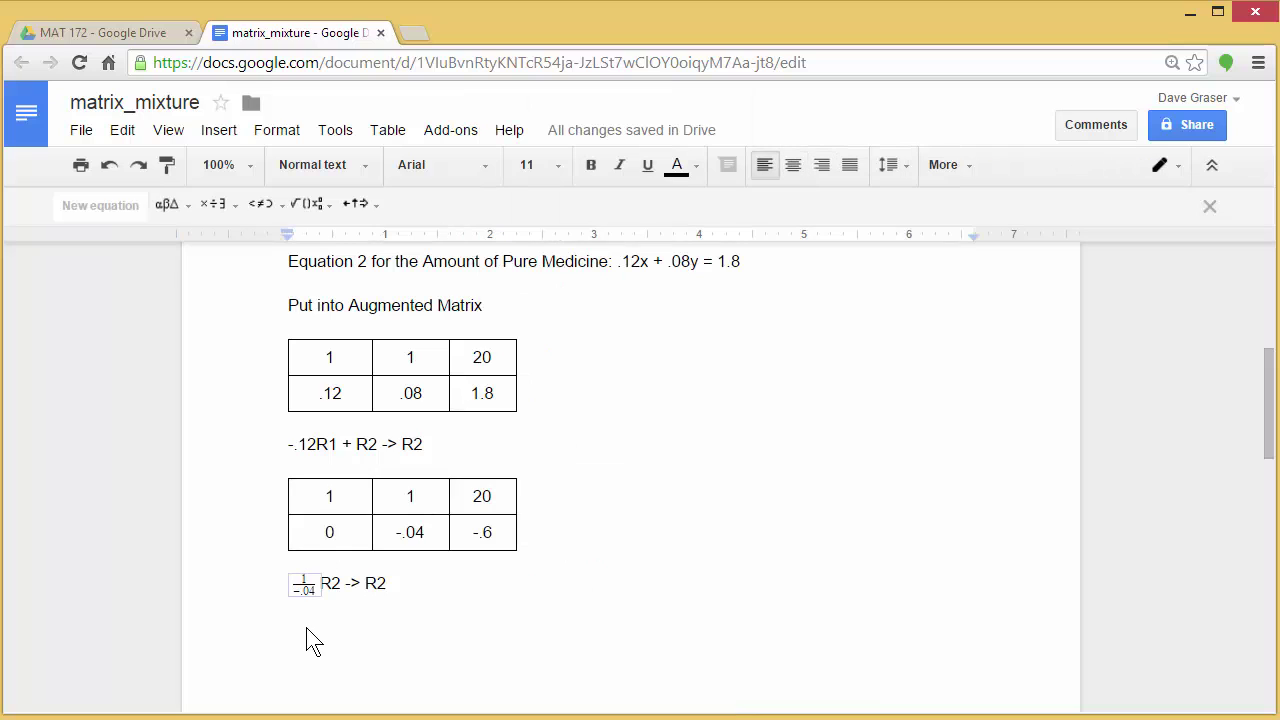
click(399, 594)
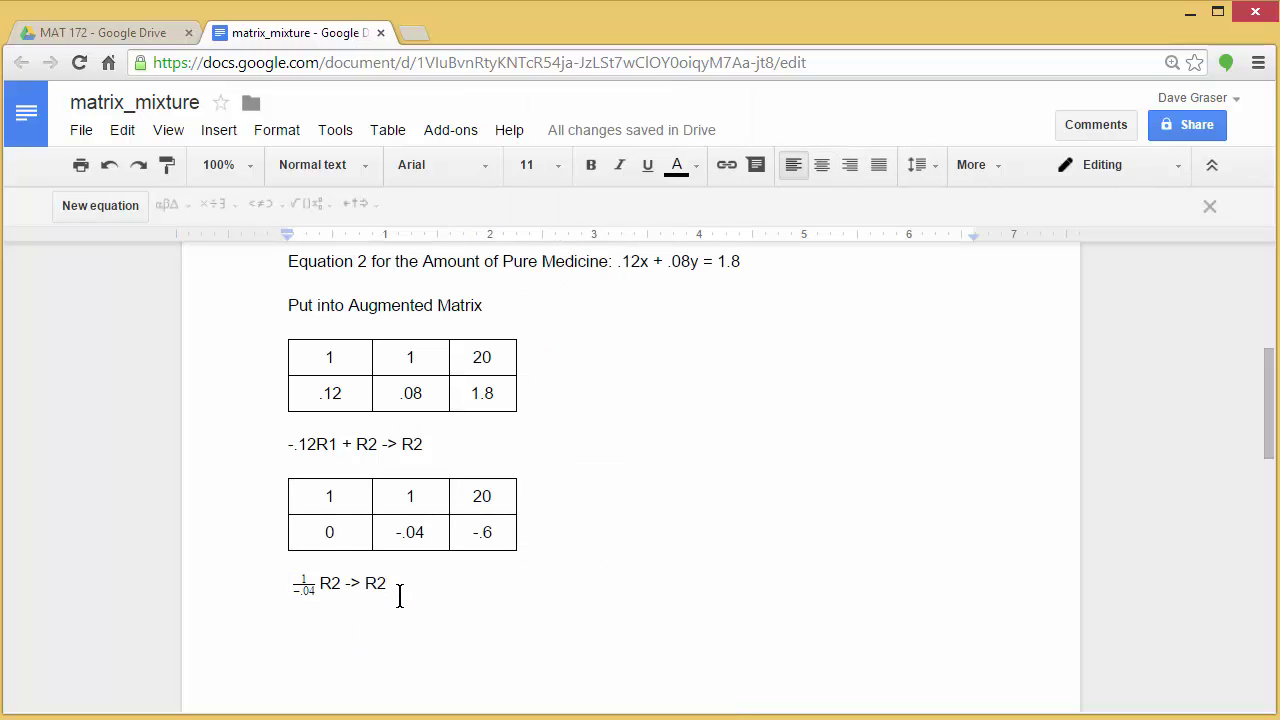
key(Return)
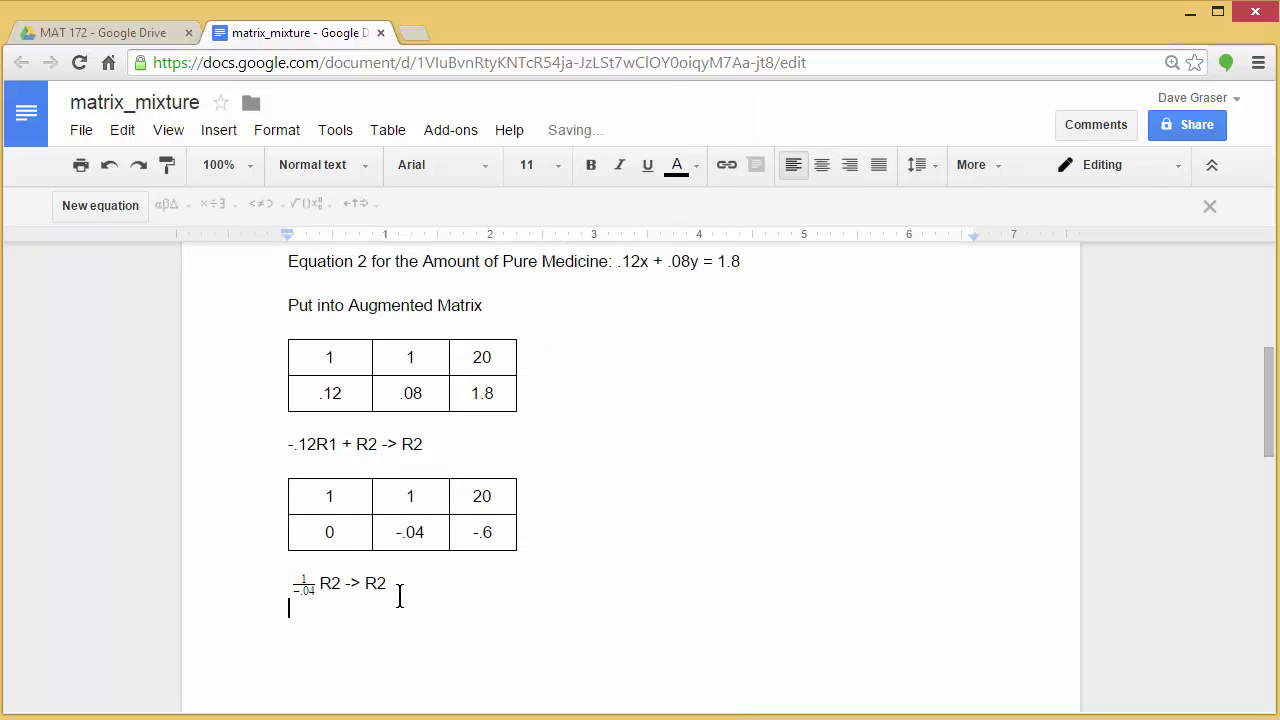
click(122, 130)
click(164, 294)
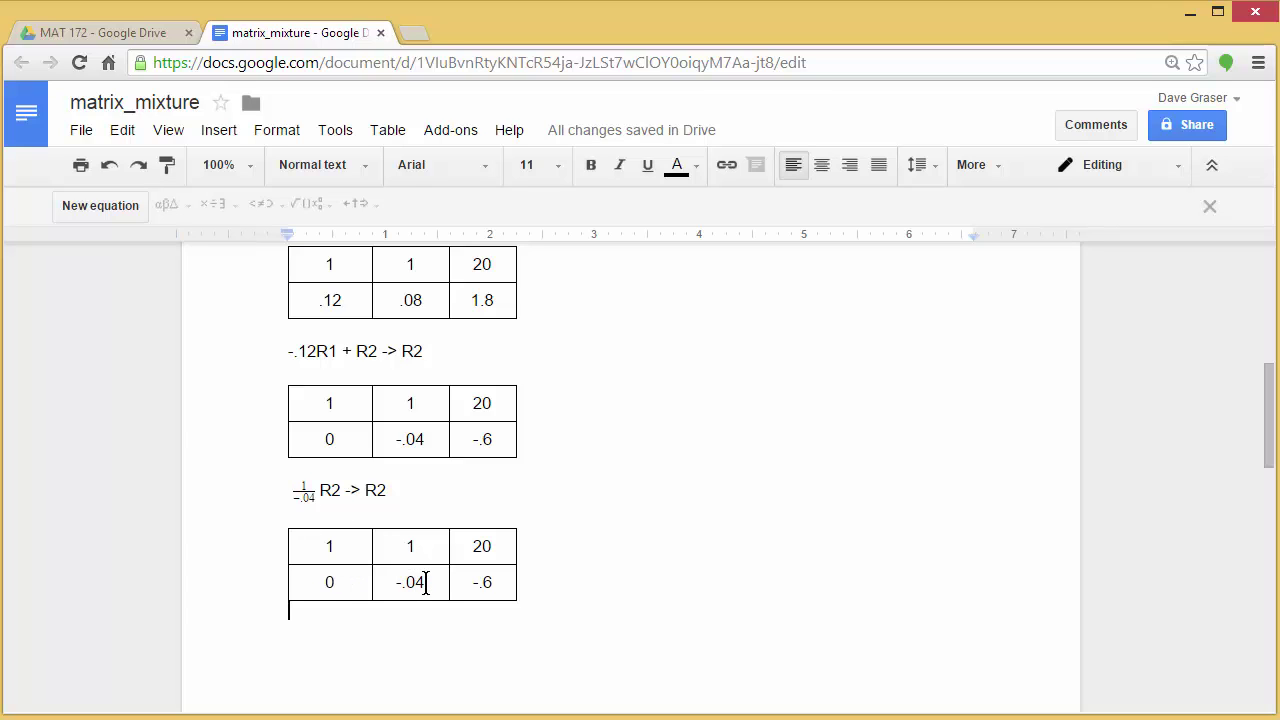
In the second row of the third matrix table, set the middle entry to 1 and the last entry to 15.
drag(426, 583, 386, 583)
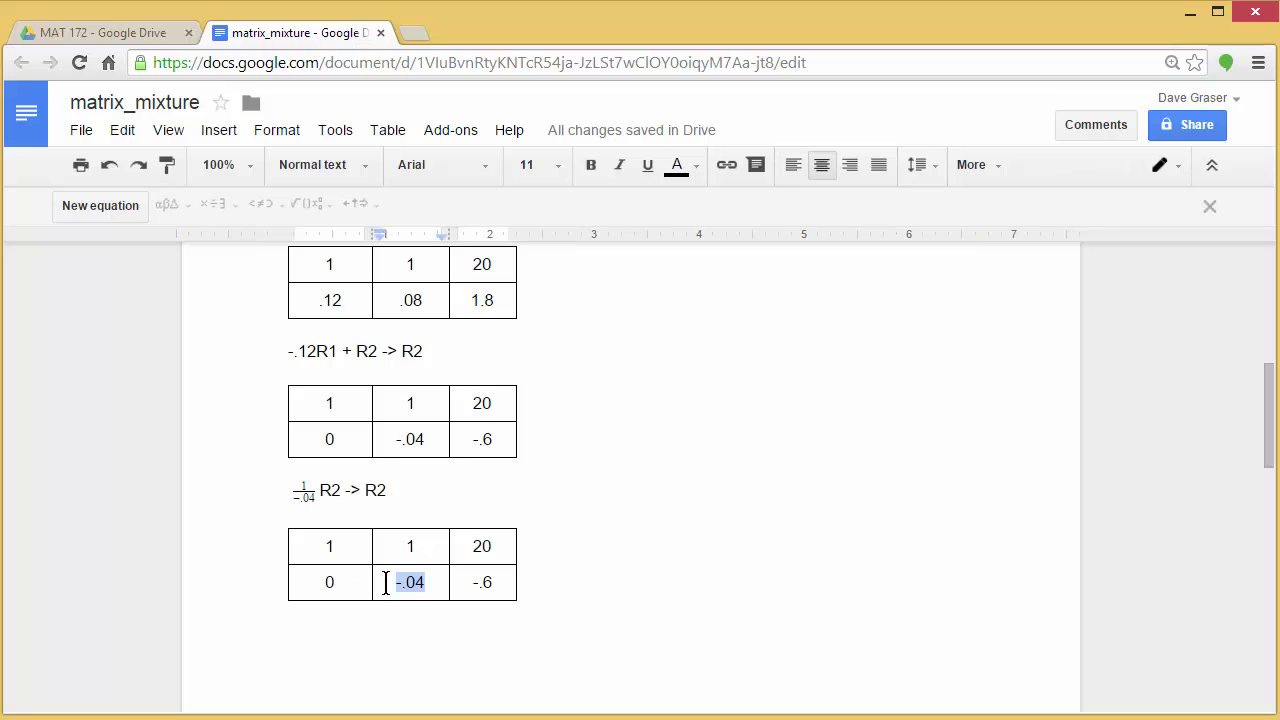
text(1)
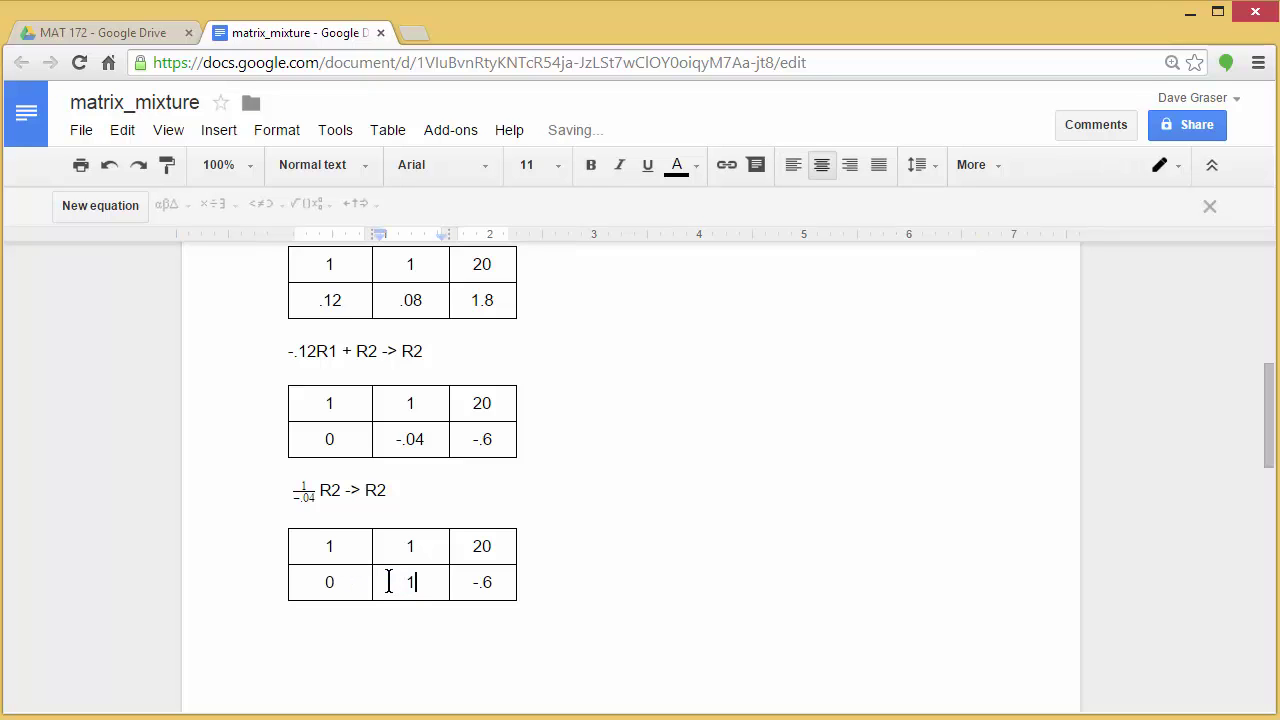
click(481, 582)
drag(481, 582, 464, 582)
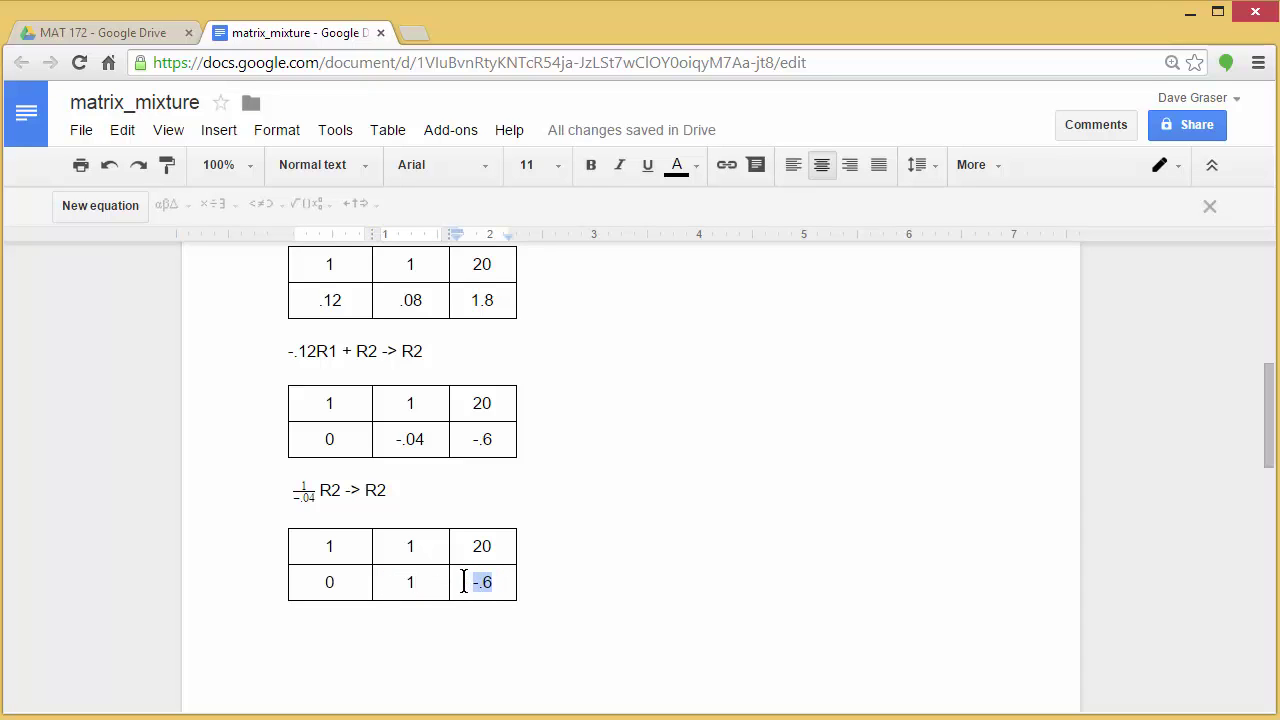
text(15)
click(513, 620)
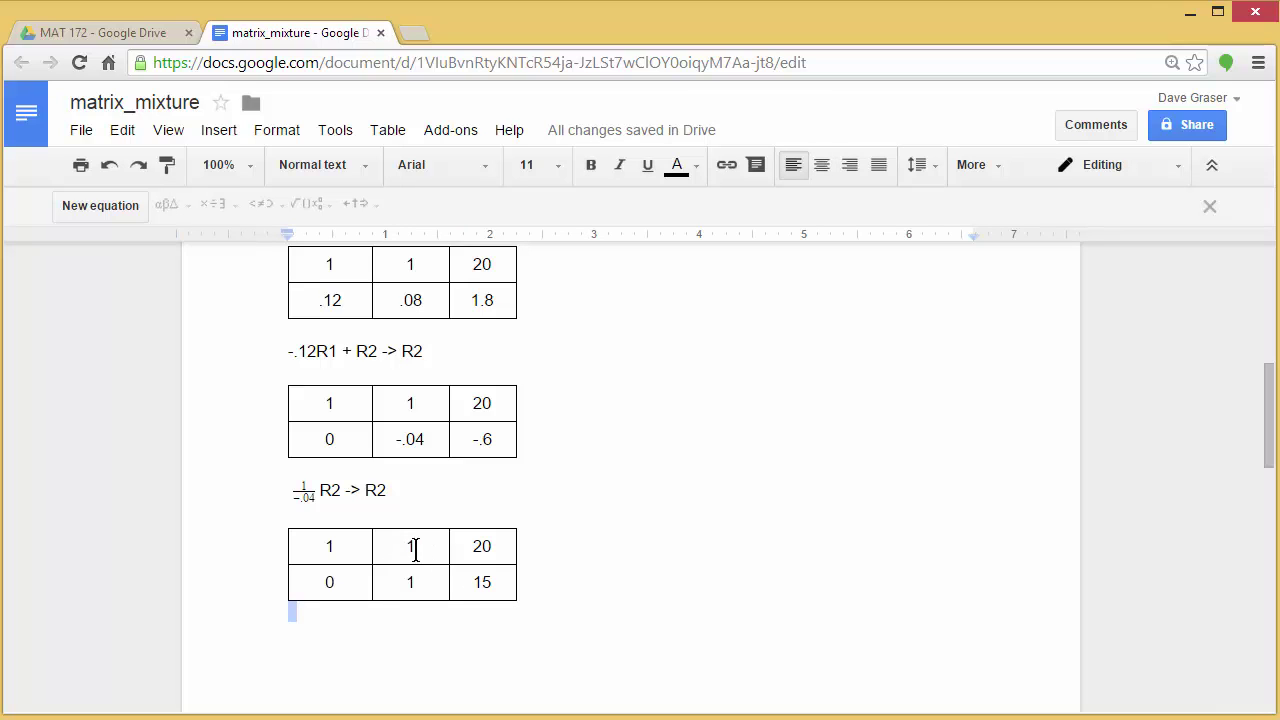
Write the row operation "-1R2 + R1 ->R1" on a new line below the third matrix table.
click(360, 614)
key(Return)
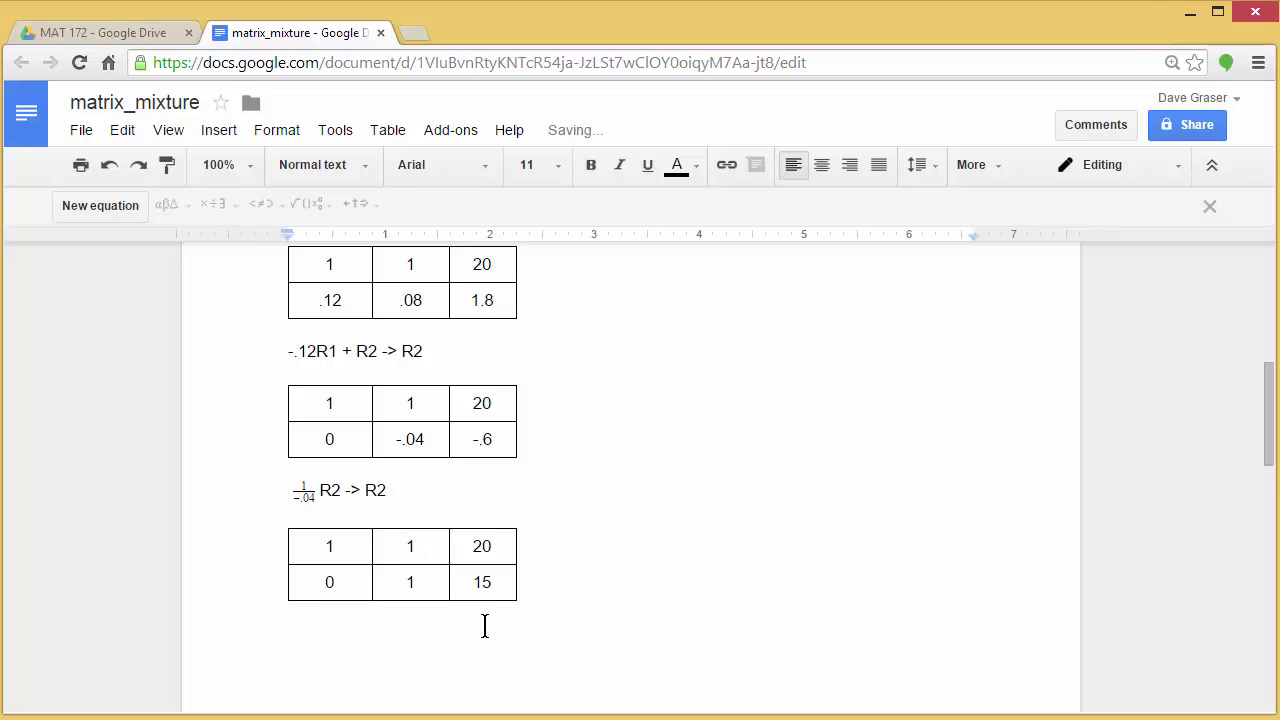
text(-1R2+R1)
click(328, 632)
click(338, 632)
click(376, 632)
text(->R1)
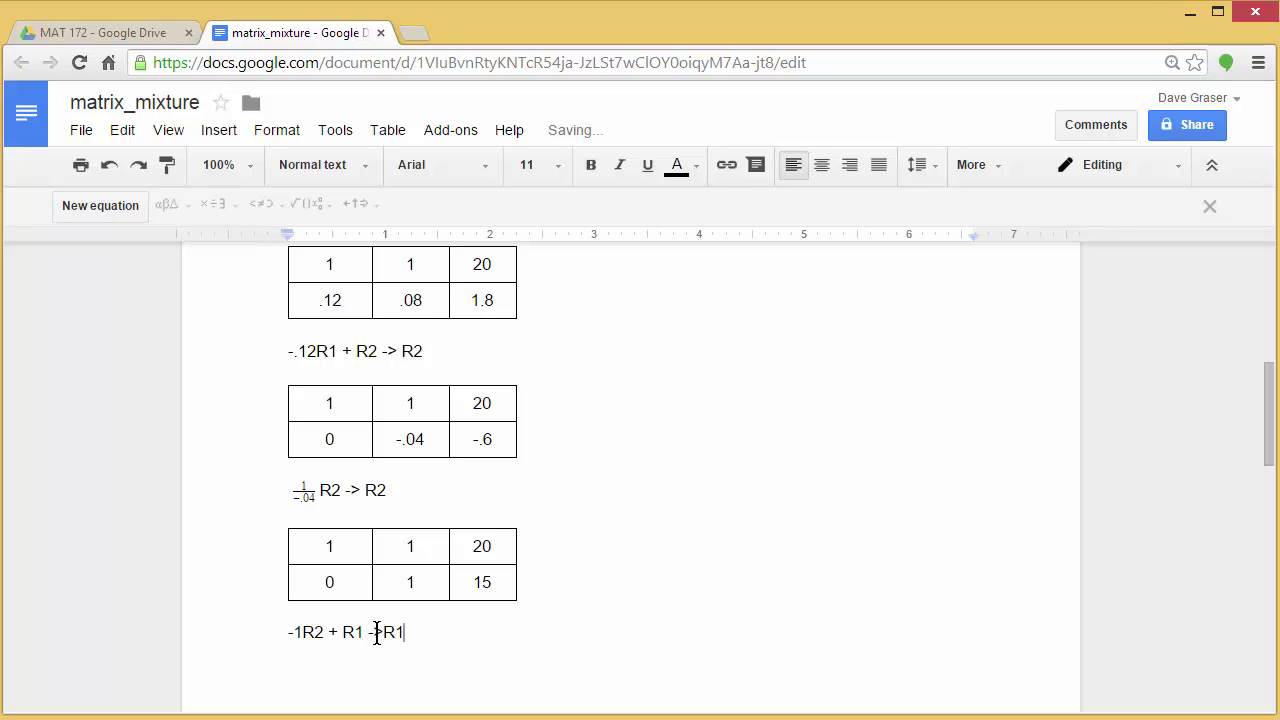
Copy the third matrix table and paste it on a new line below the row operation "-1R2 + R1 ->R1".
key(Return)
drag(318, 543, 465, 580)
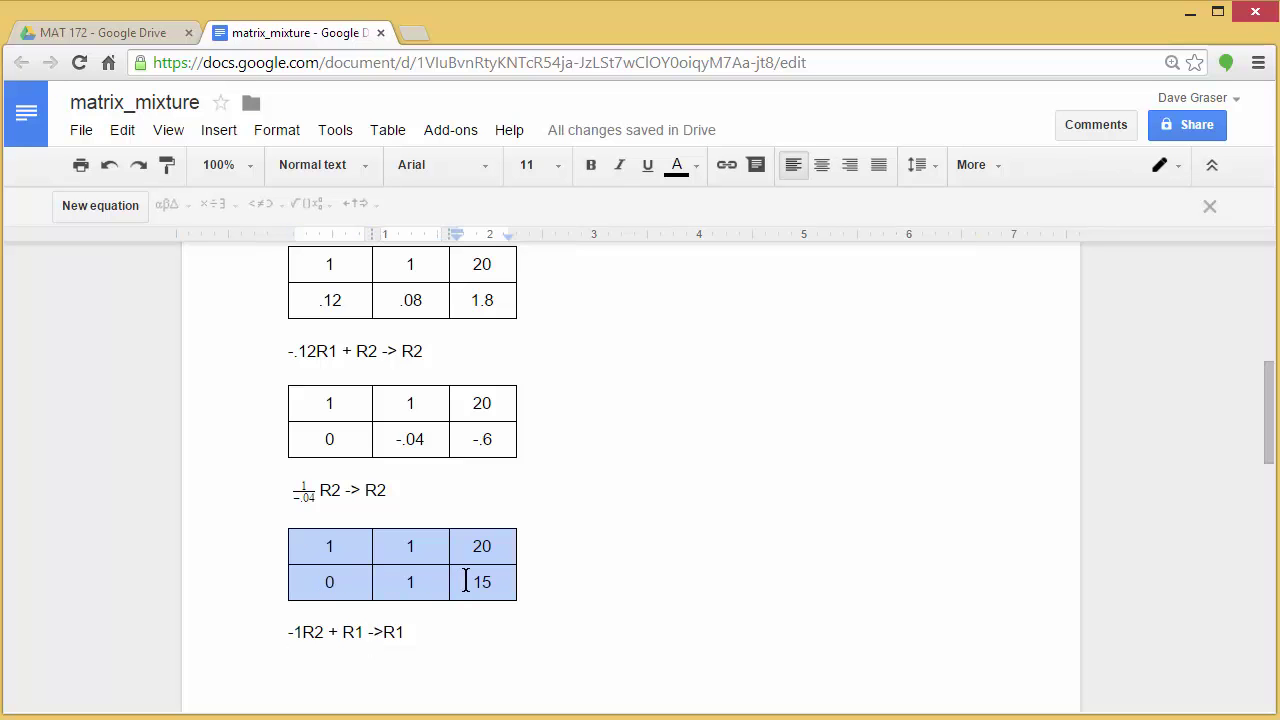
key(ctrl+e)
click(123, 134)
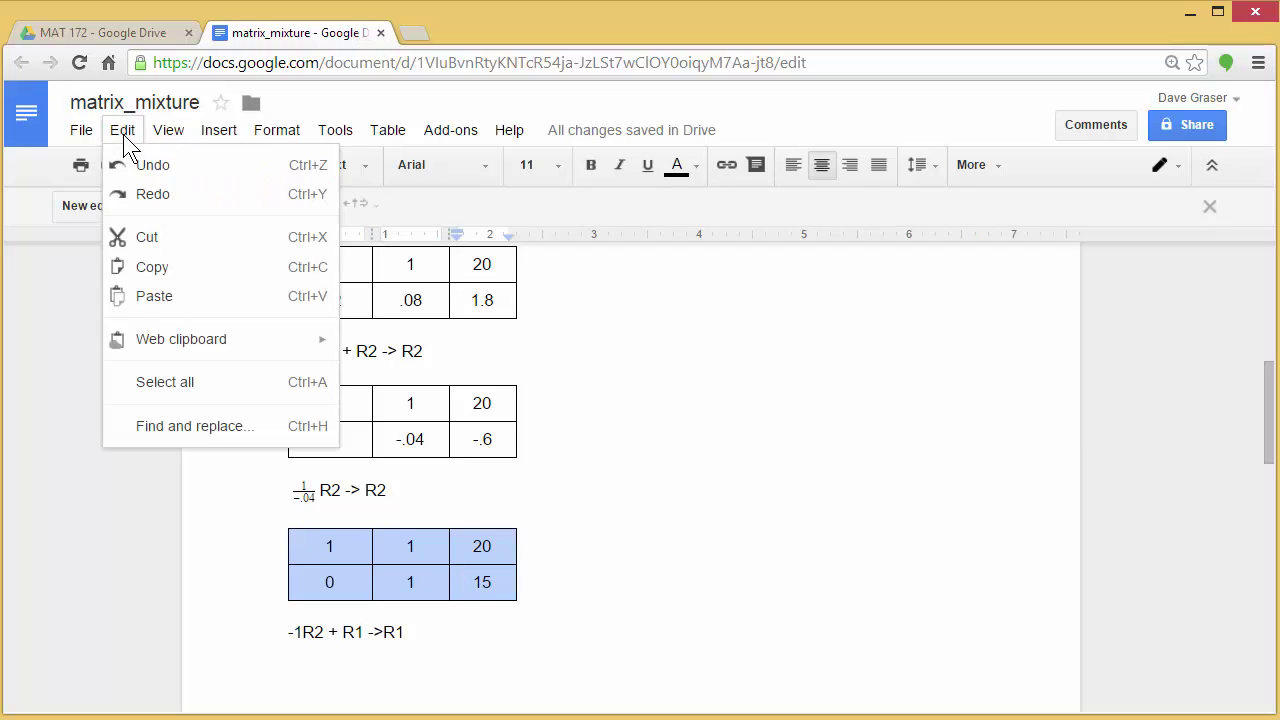
click(157, 264)
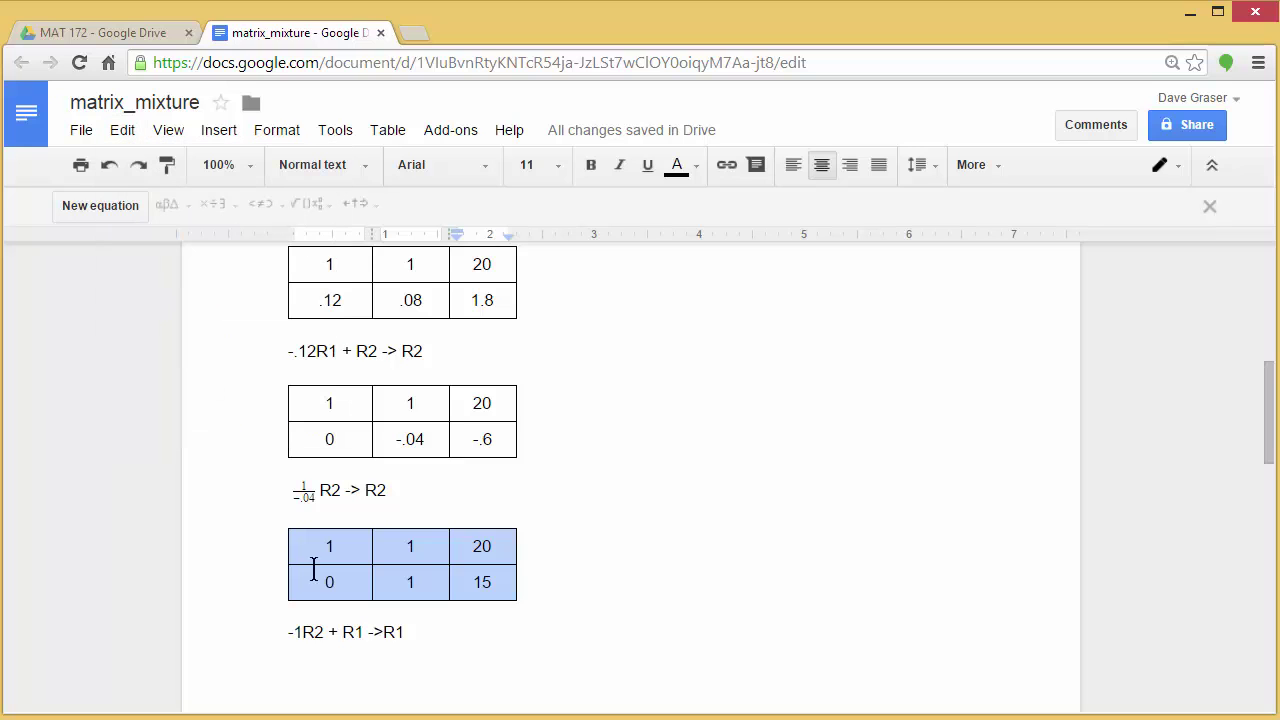
click(335, 688)
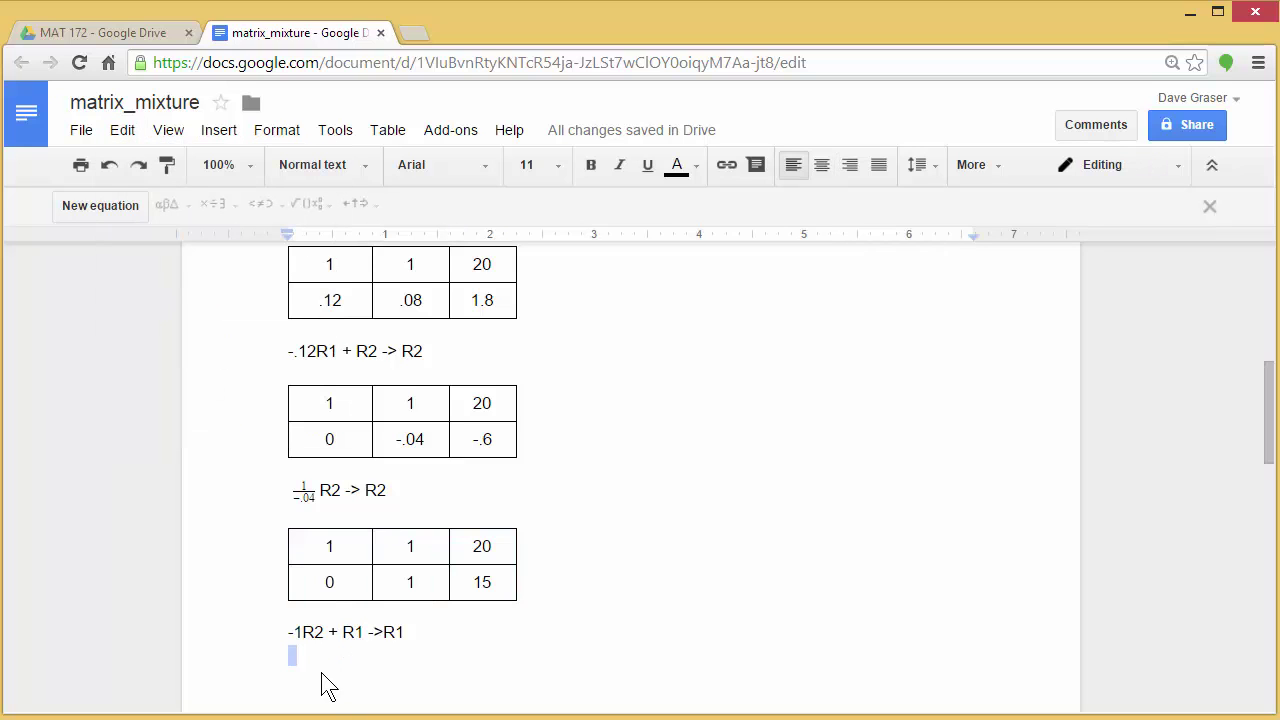
click(118, 133)
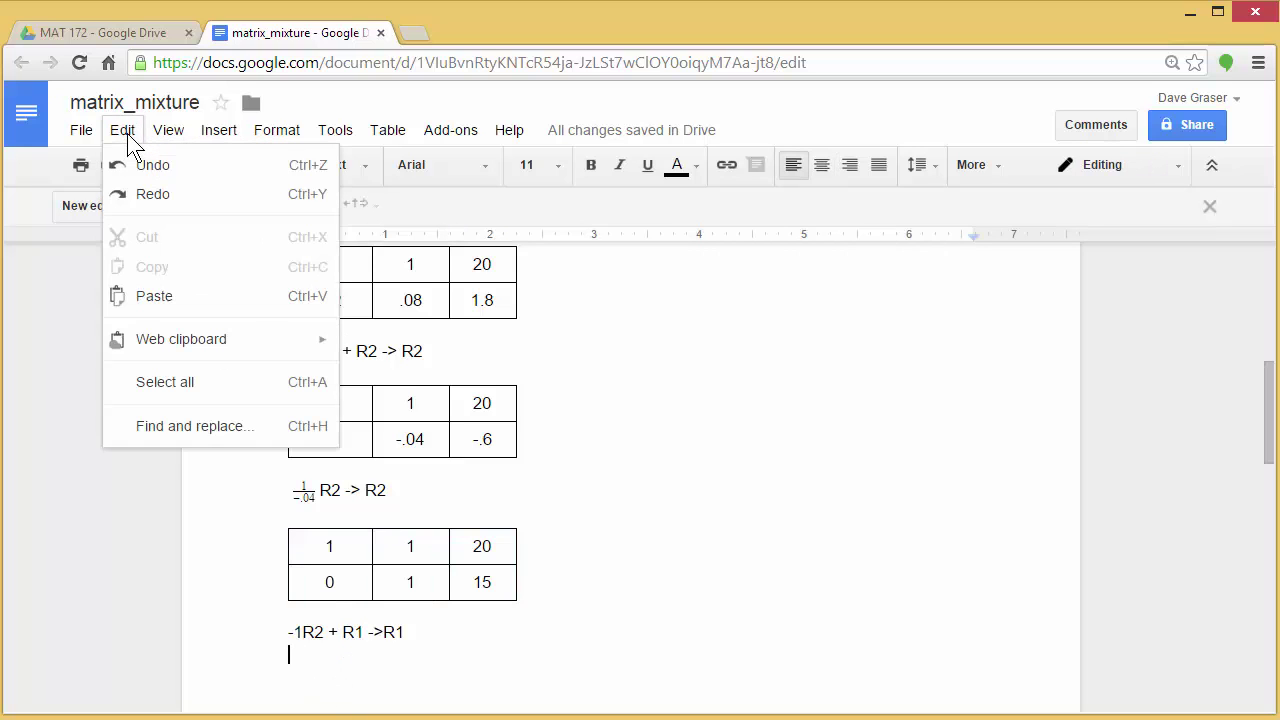
click(155, 297)
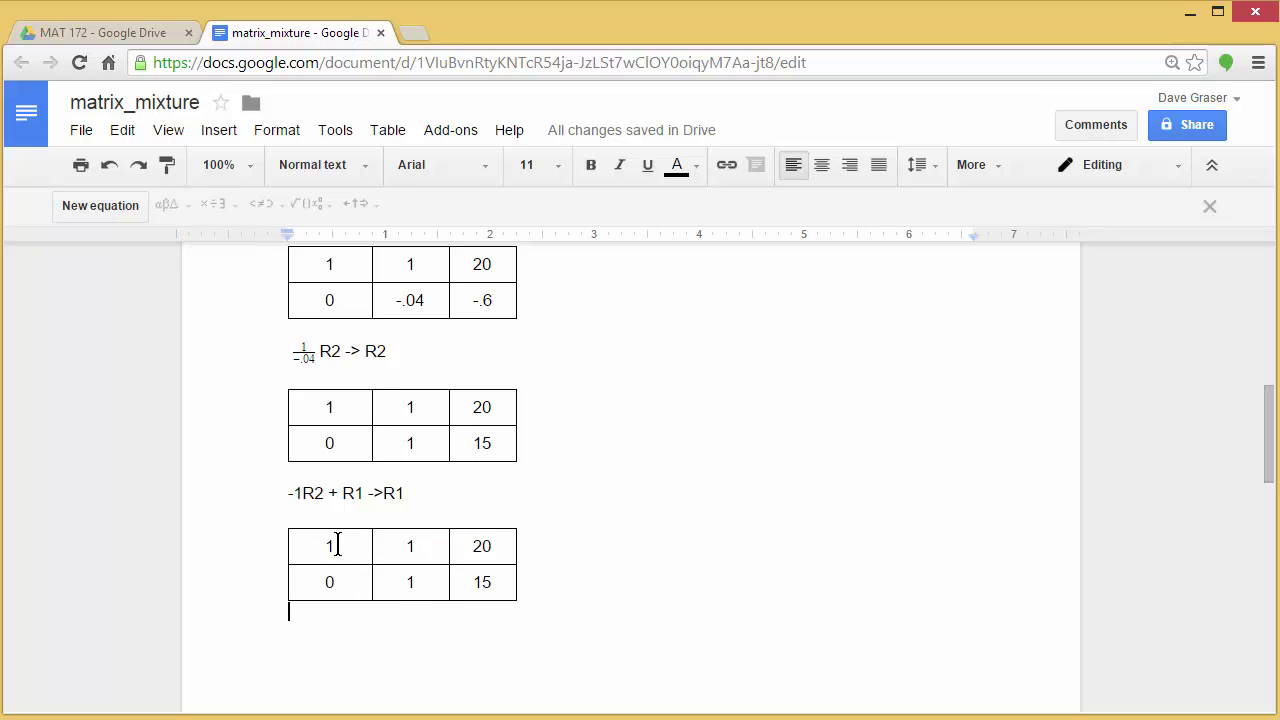
In the first row of the fourth matrix table, set the middle entry to 0 and the last entry to 5.
double_click(412, 545)
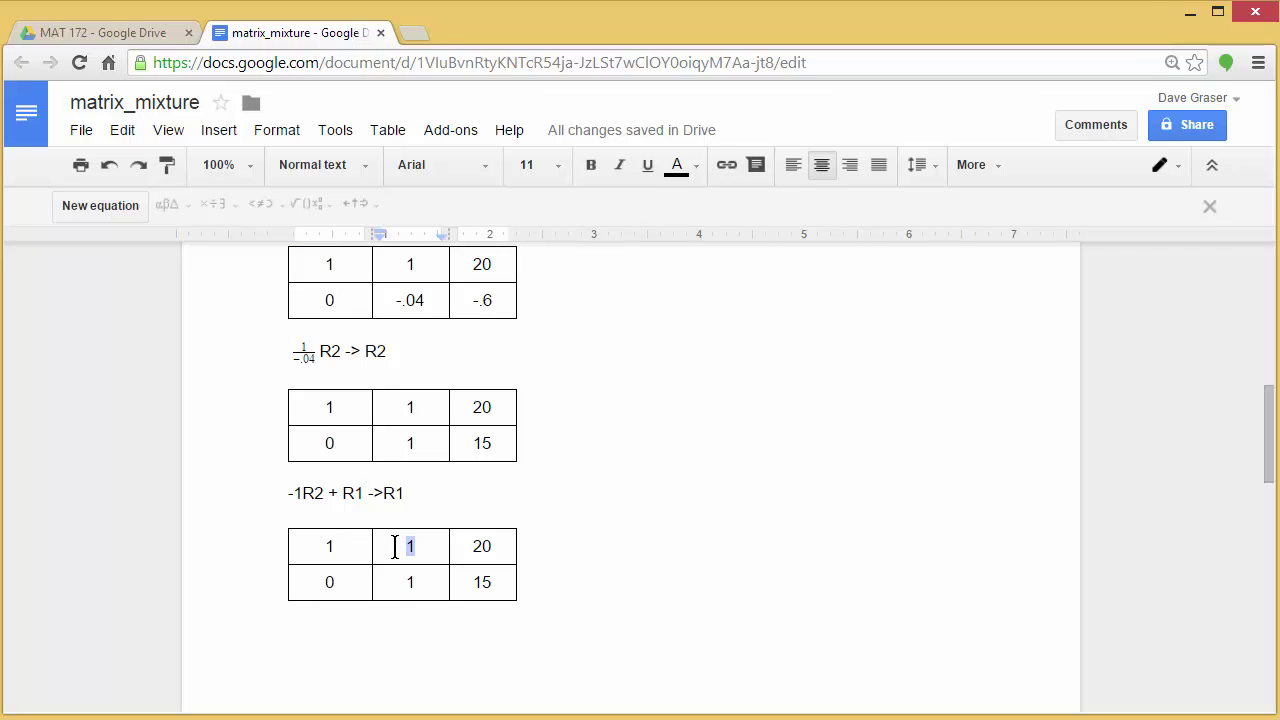
text(0)
drag(494, 548, 465, 550)
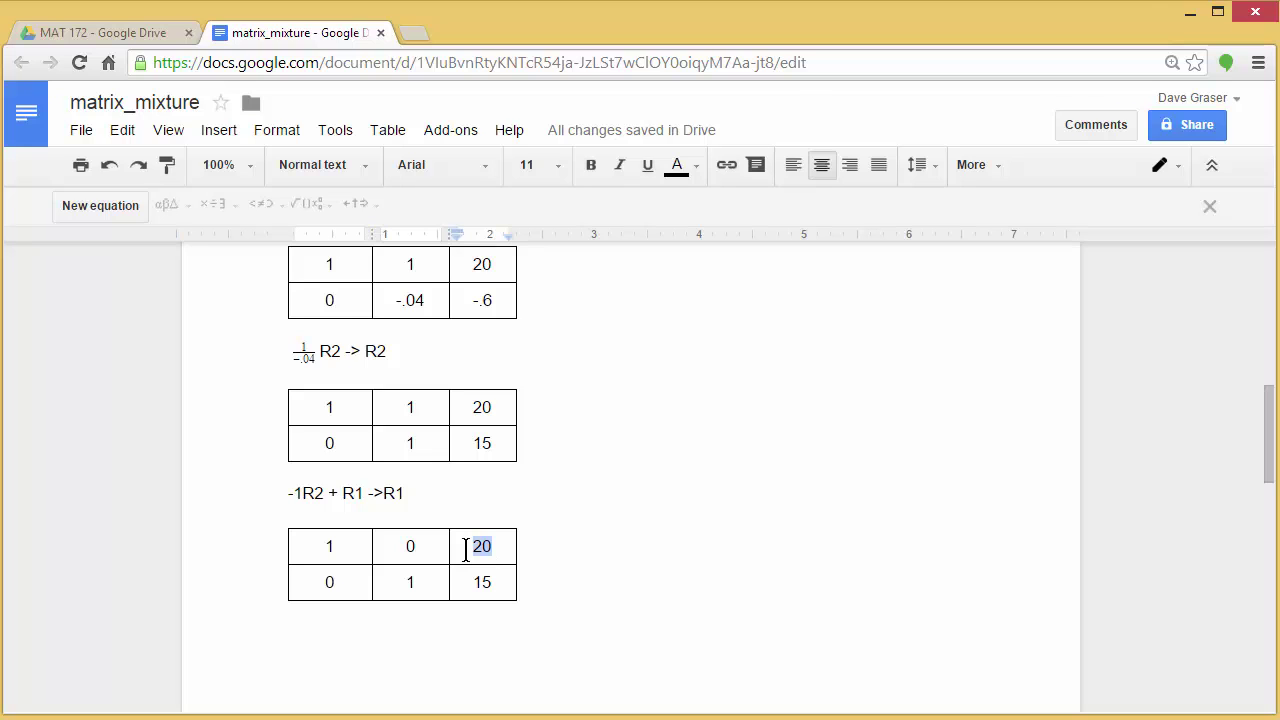
text(5)
Below the fourth matrix table, write "The solution is" followed by the inserted equation x = 5.
click(509, 651)
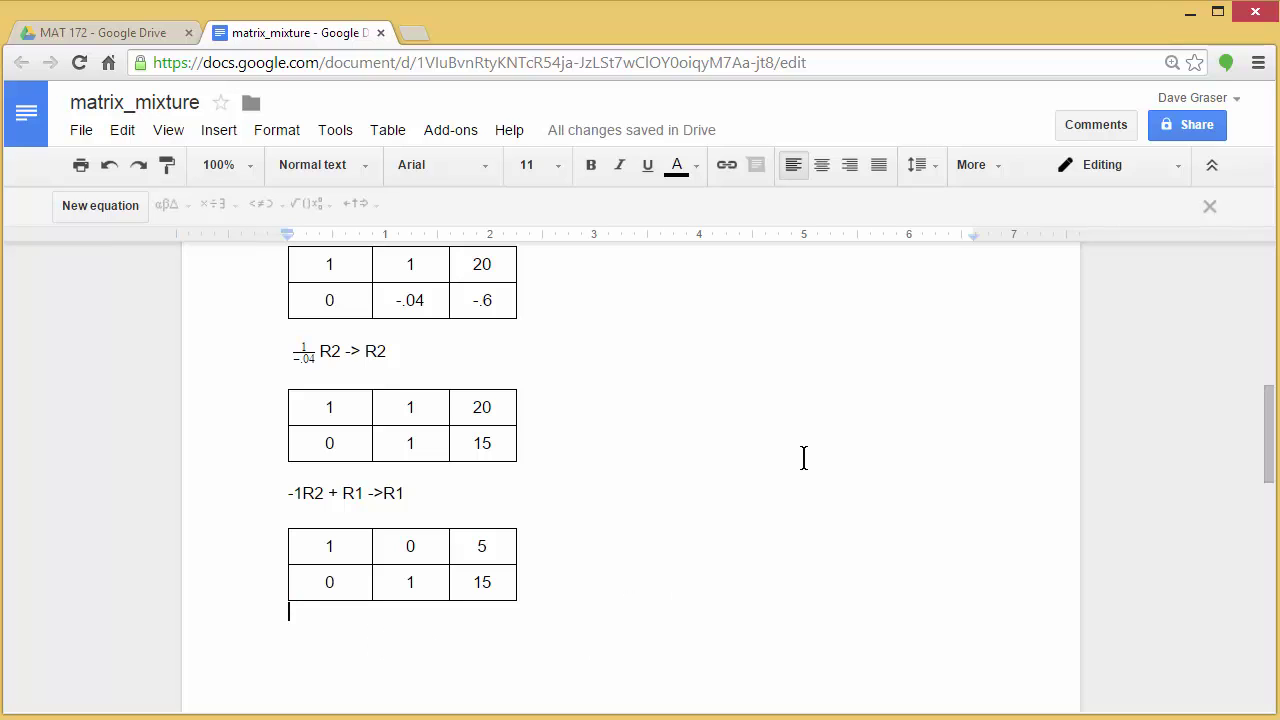
key(ctrl+Return)
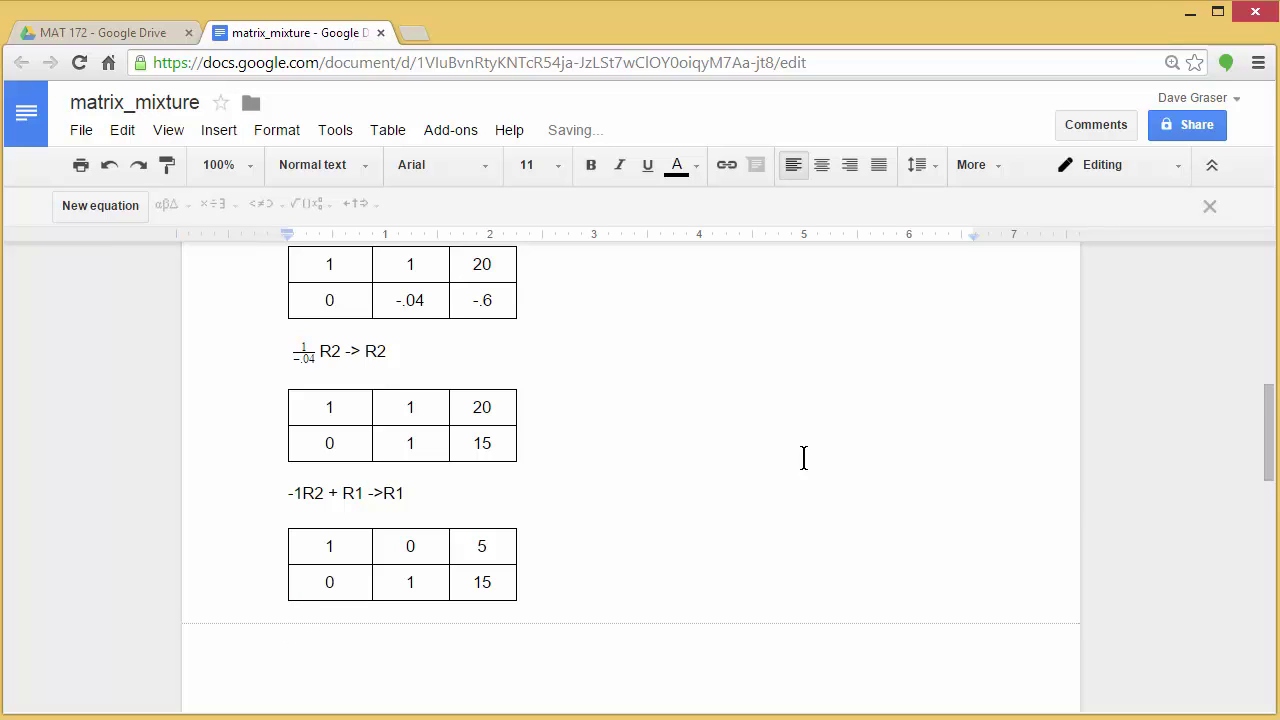
text(The solution is)
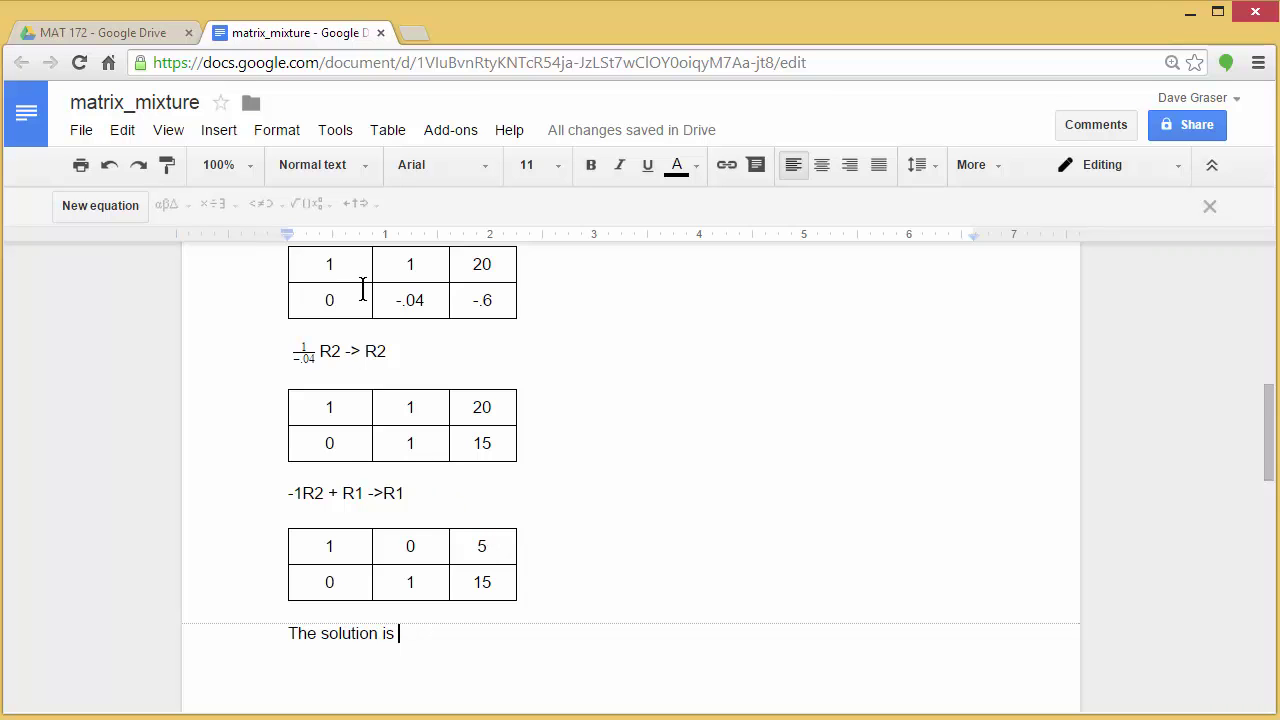
click(216, 131)
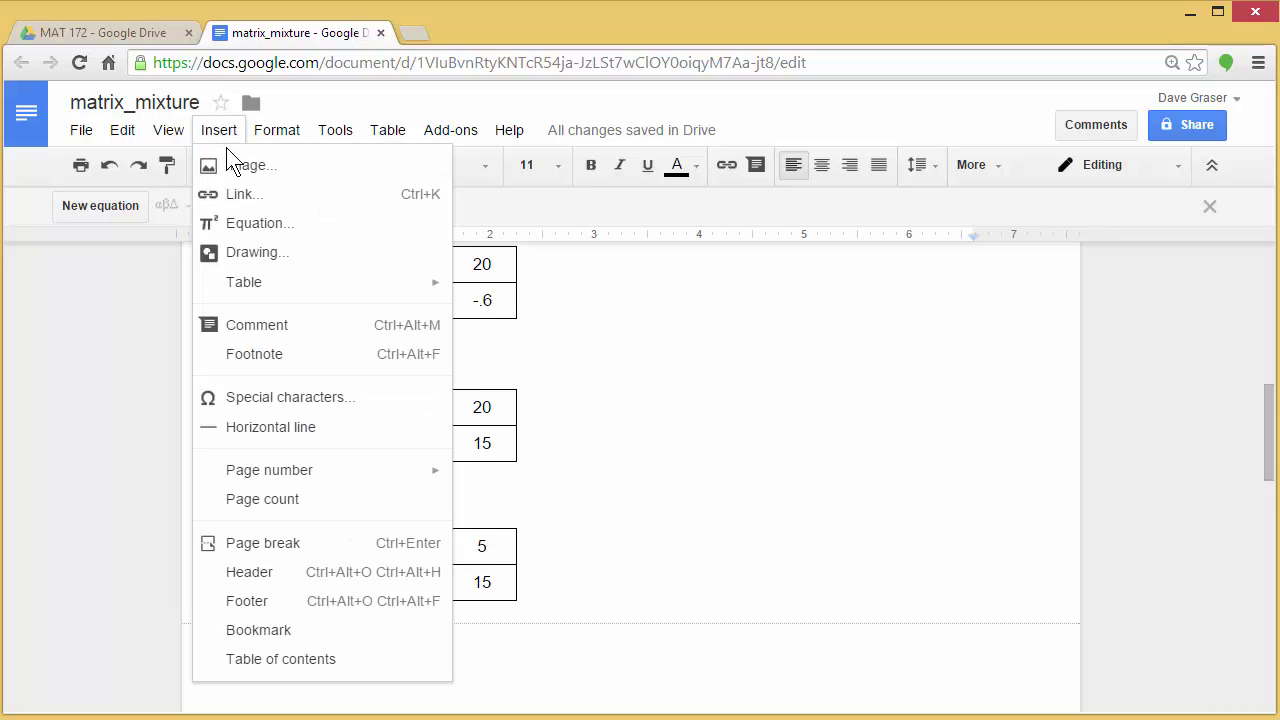
click(245, 223)
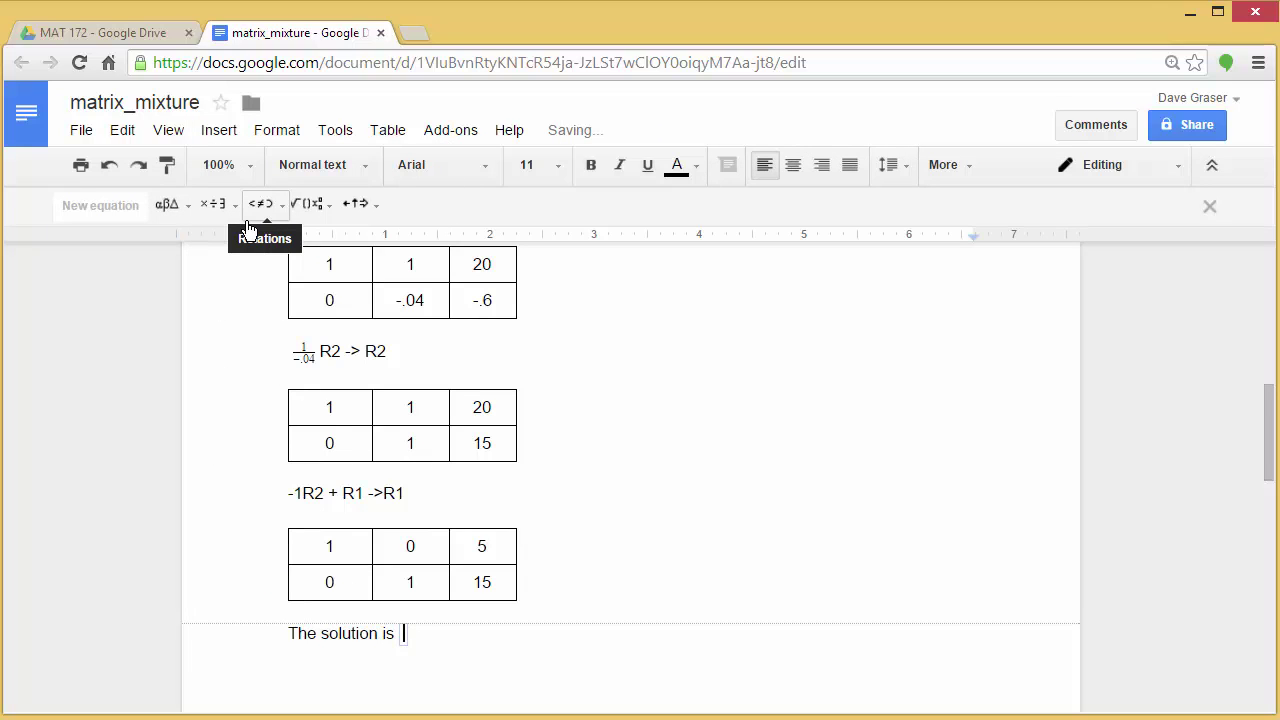
text(x=5)
click(472, 628)
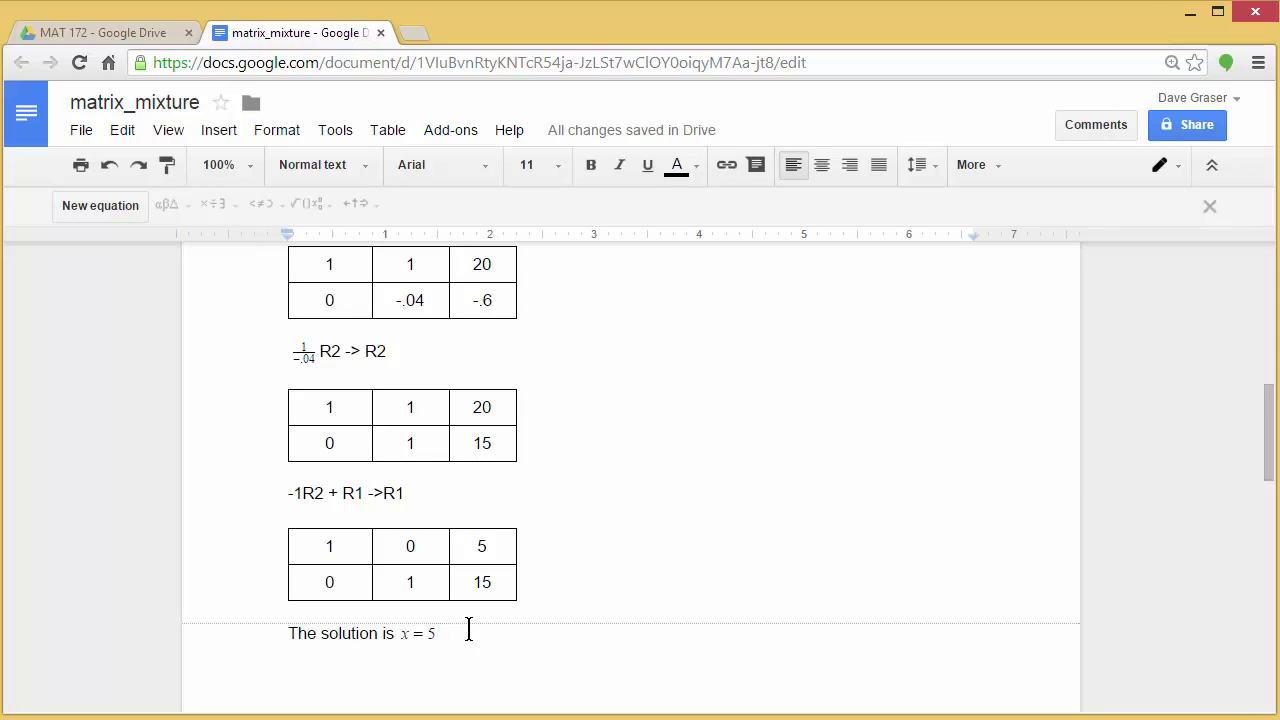
Continue the solution sentence with "and" plus the inserted equation y = 15, ending with a period outside the equation.
text(and)
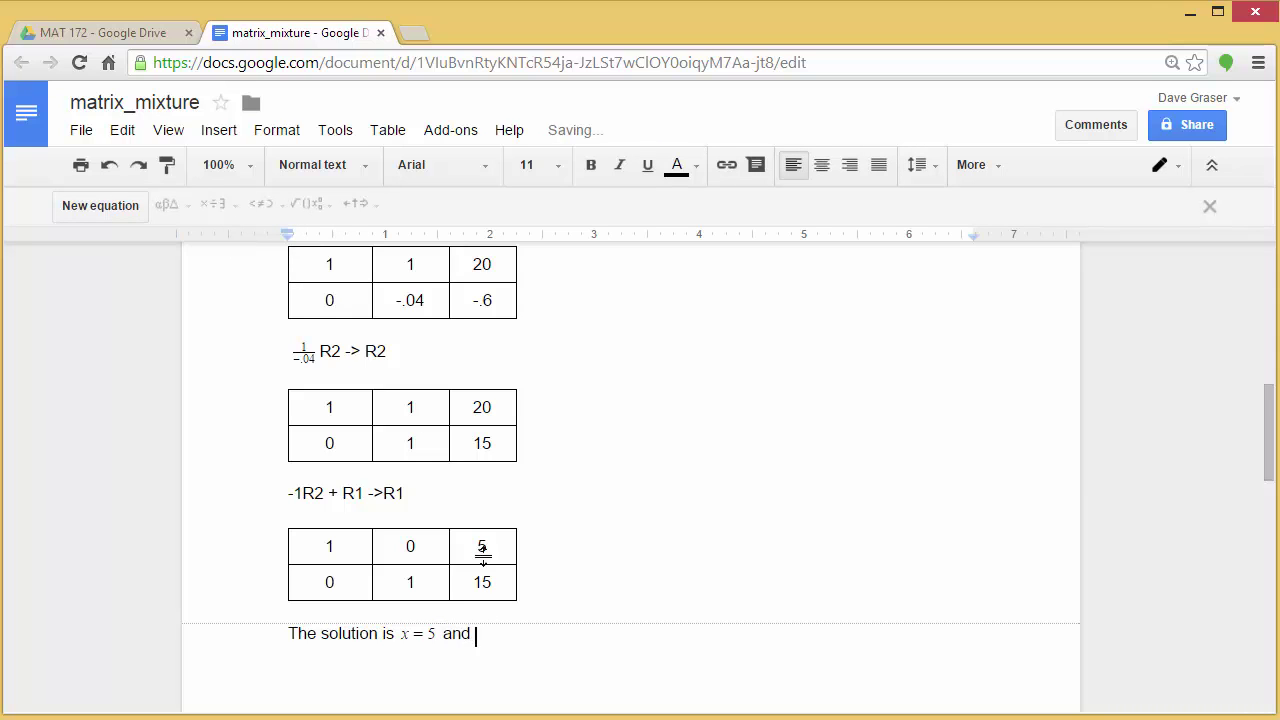
click(222, 132)
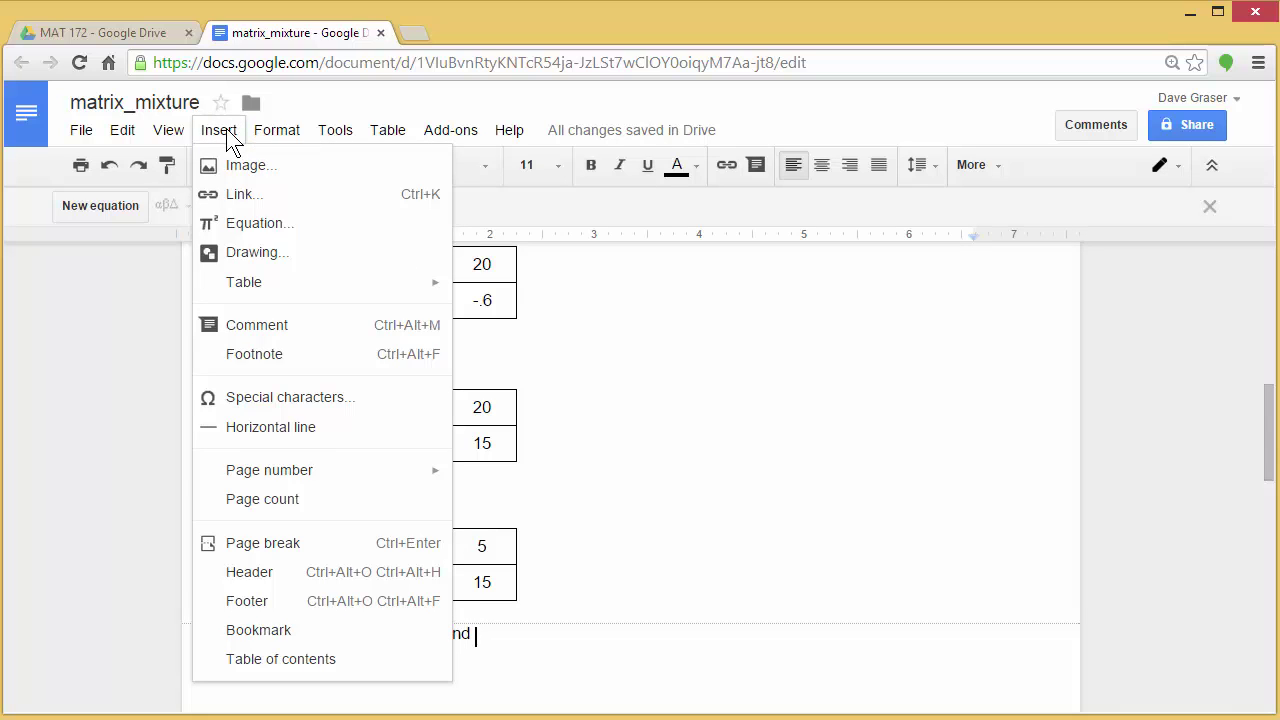
click(244, 225)
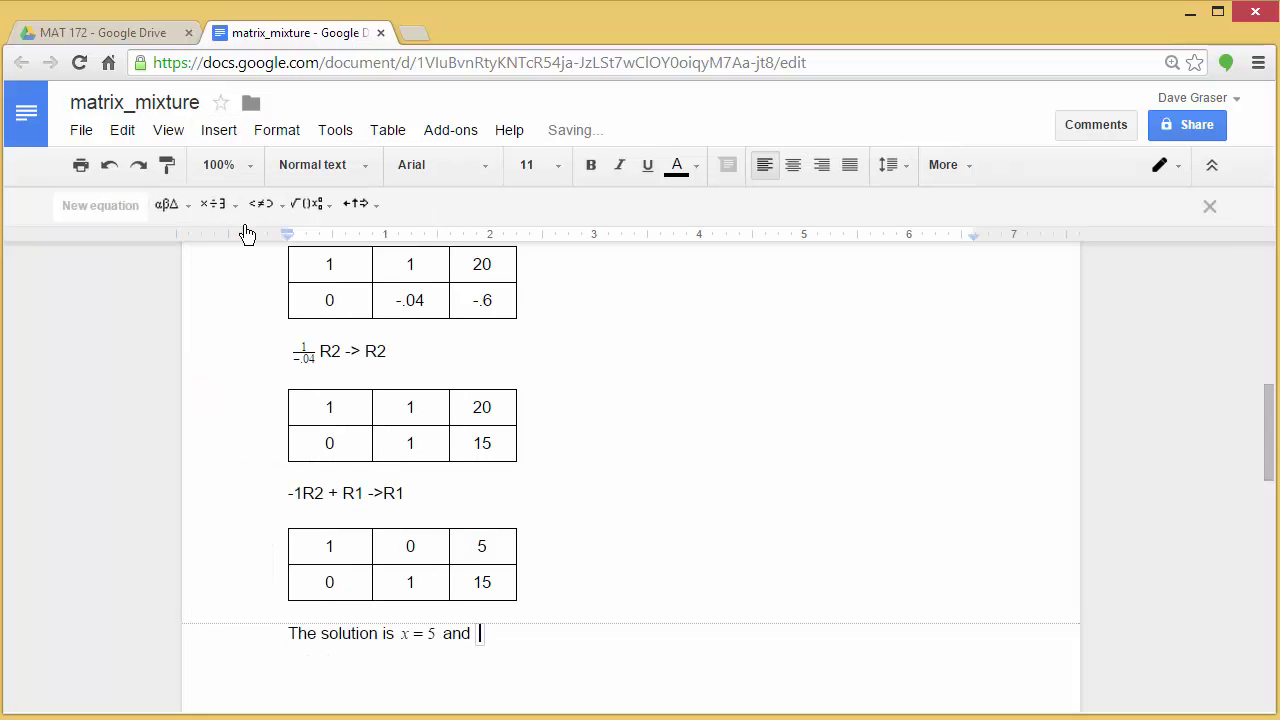
text(y=15)
click(555, 634)
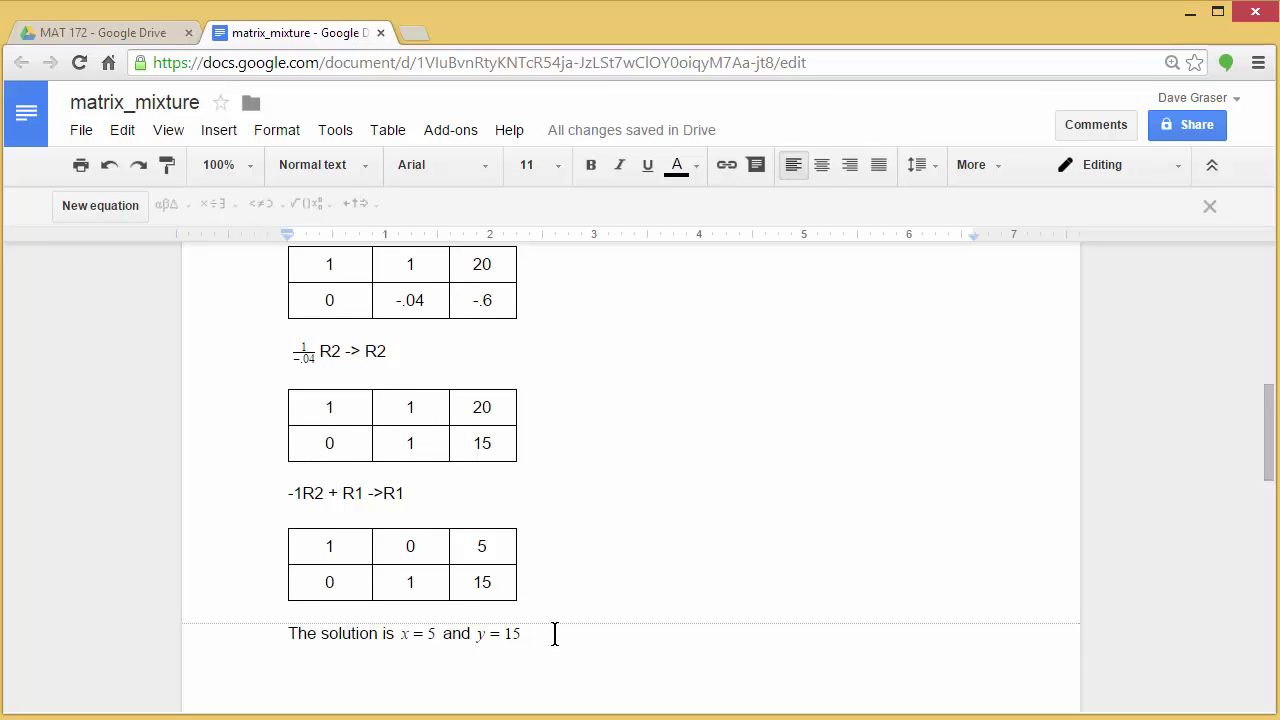
text(.)
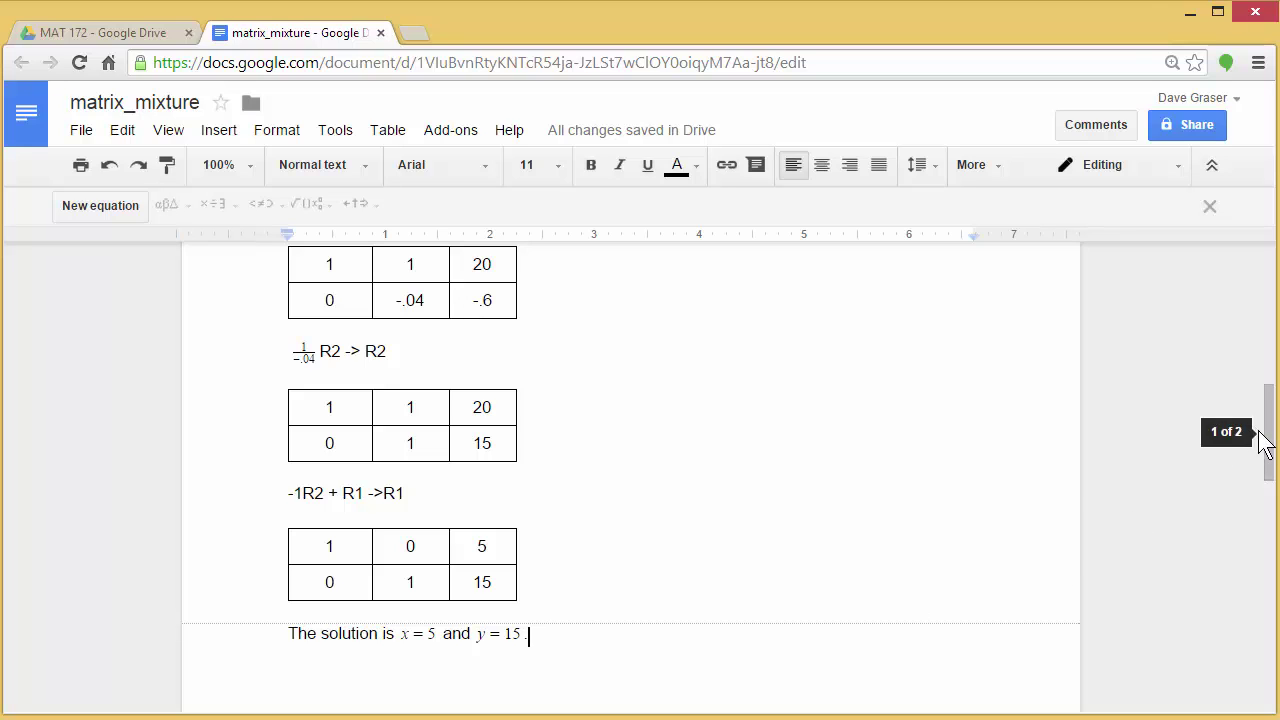
drag(1271, 445, 1271, 371)
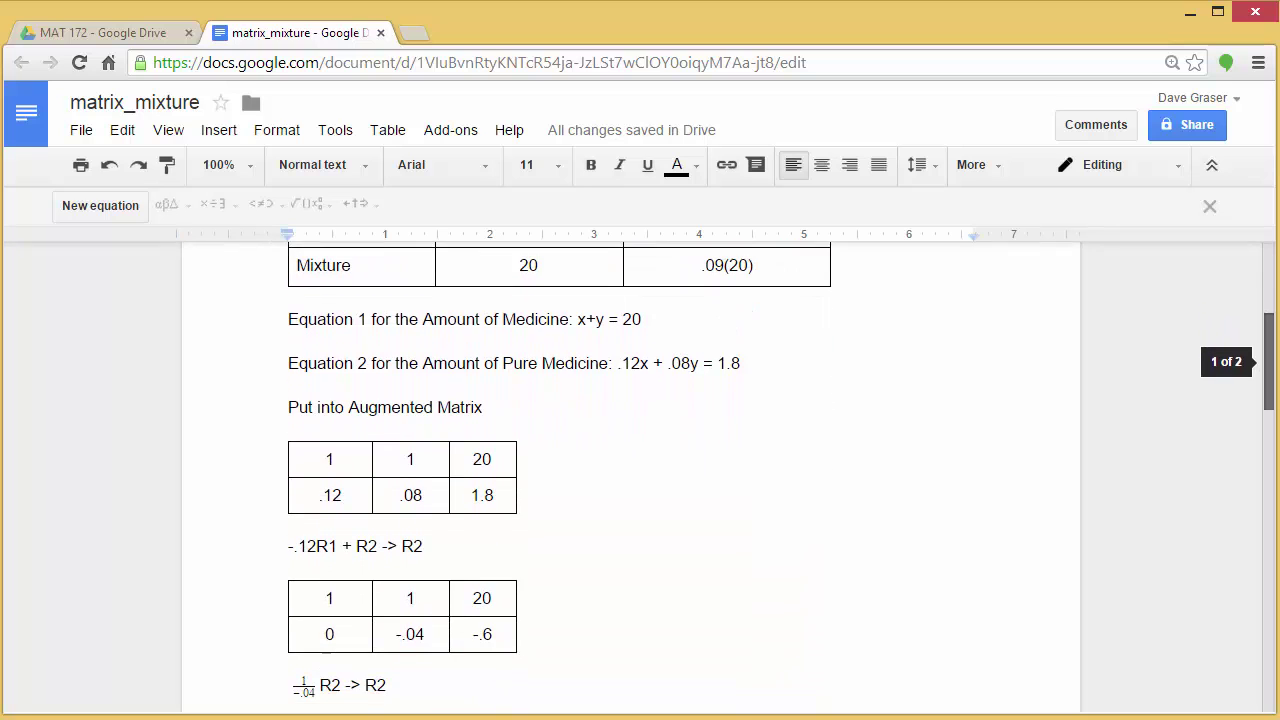